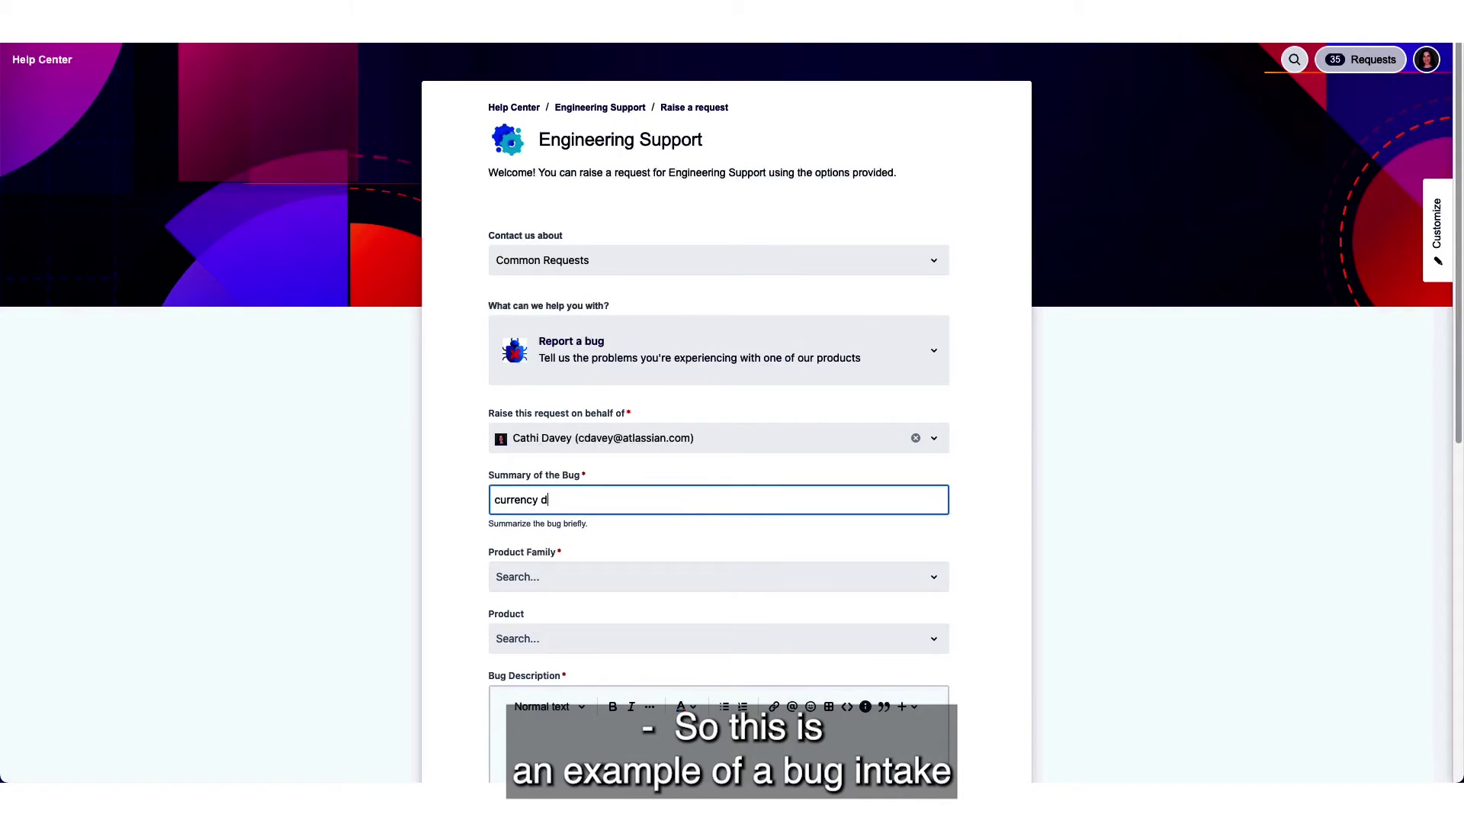
Enter summary 'currency defaulting to USD' with product family Dashloop Suite and product Dashloop Inventory Management v11
text(g to USD)
scroll(652, 310, down, 3)
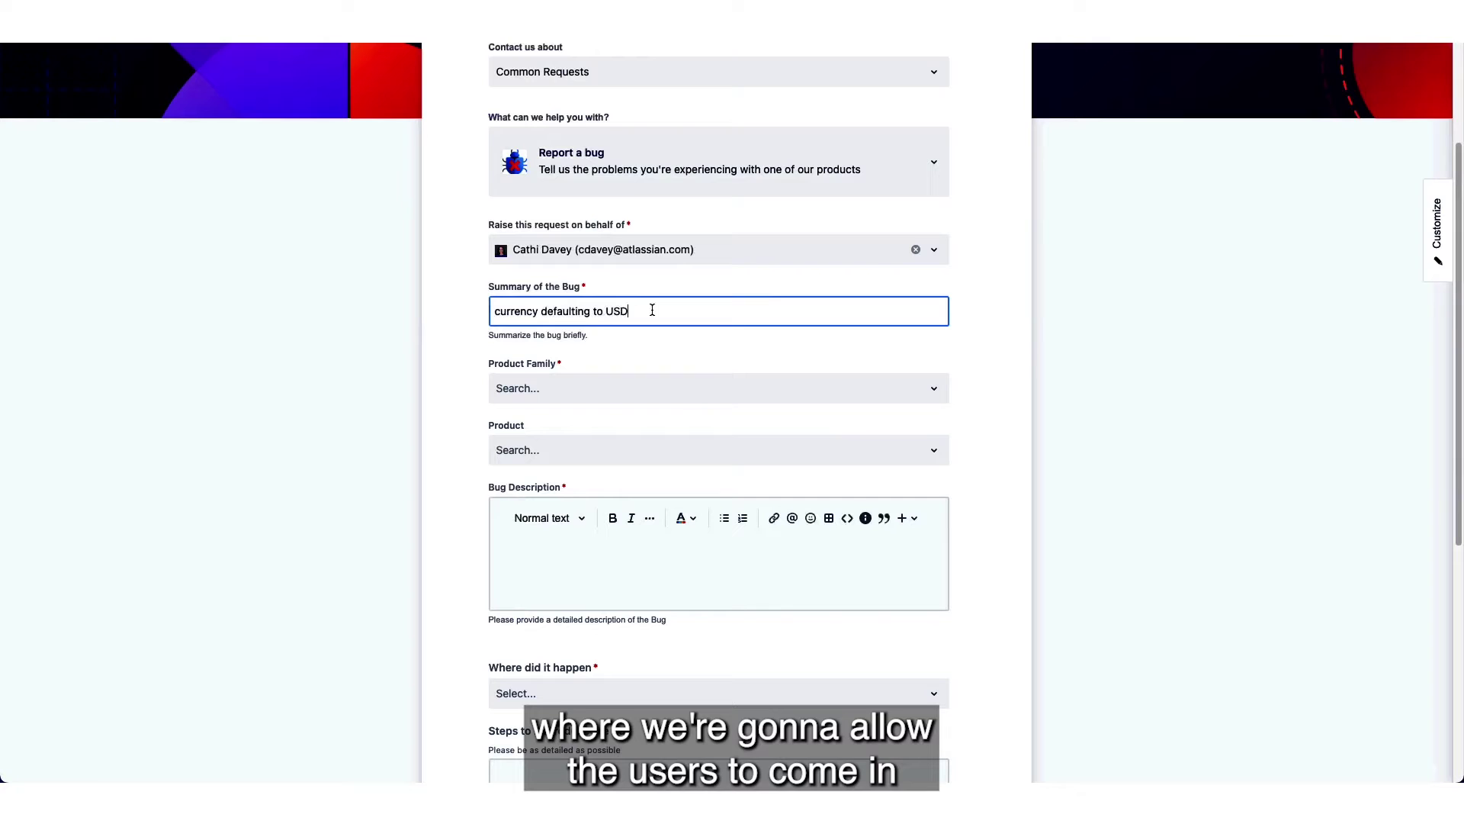
click(632, 389)
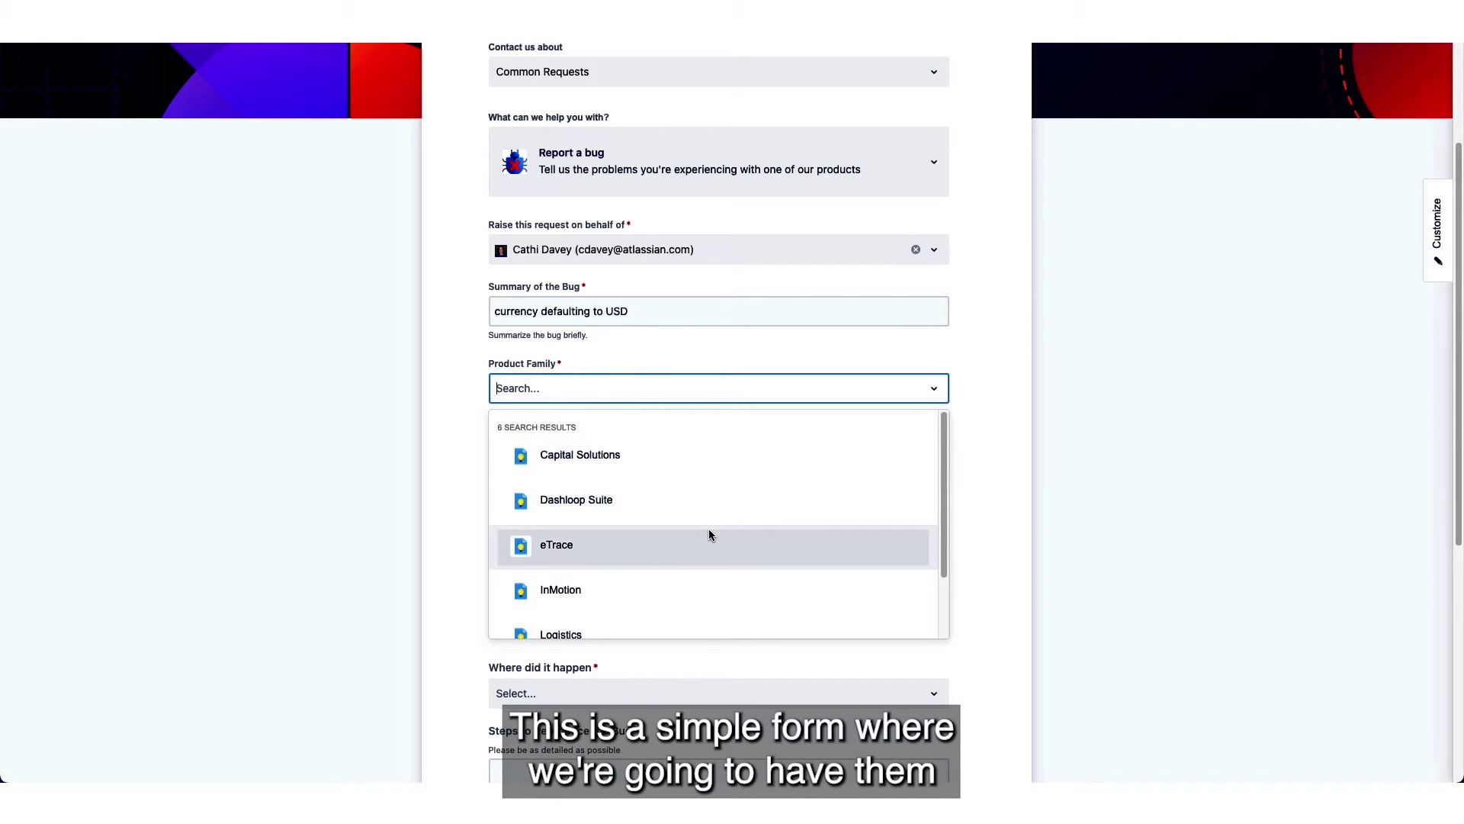
click(713, 504)
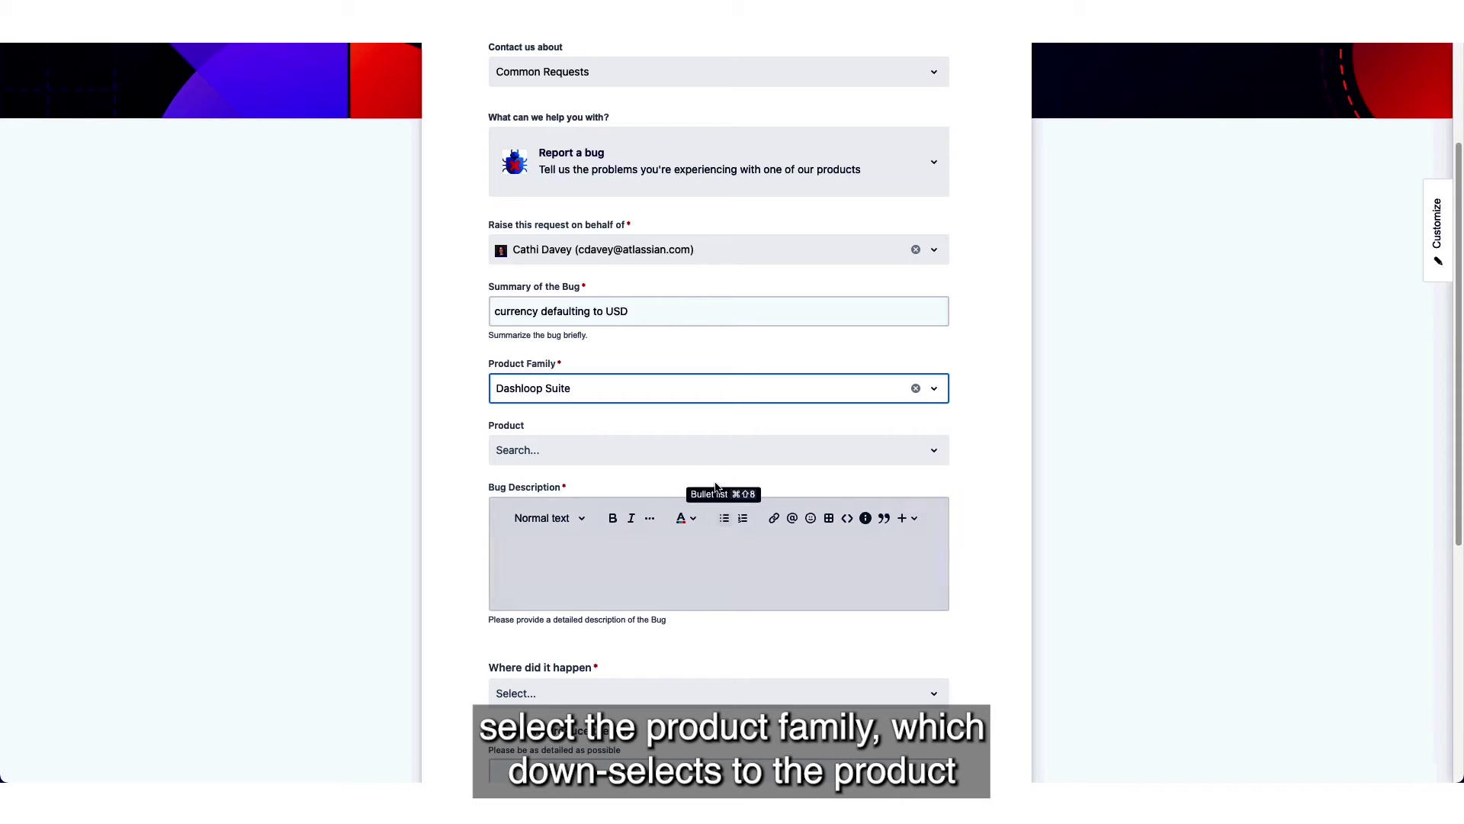
click(719, 455)
scroll(776, 585, down, 1)
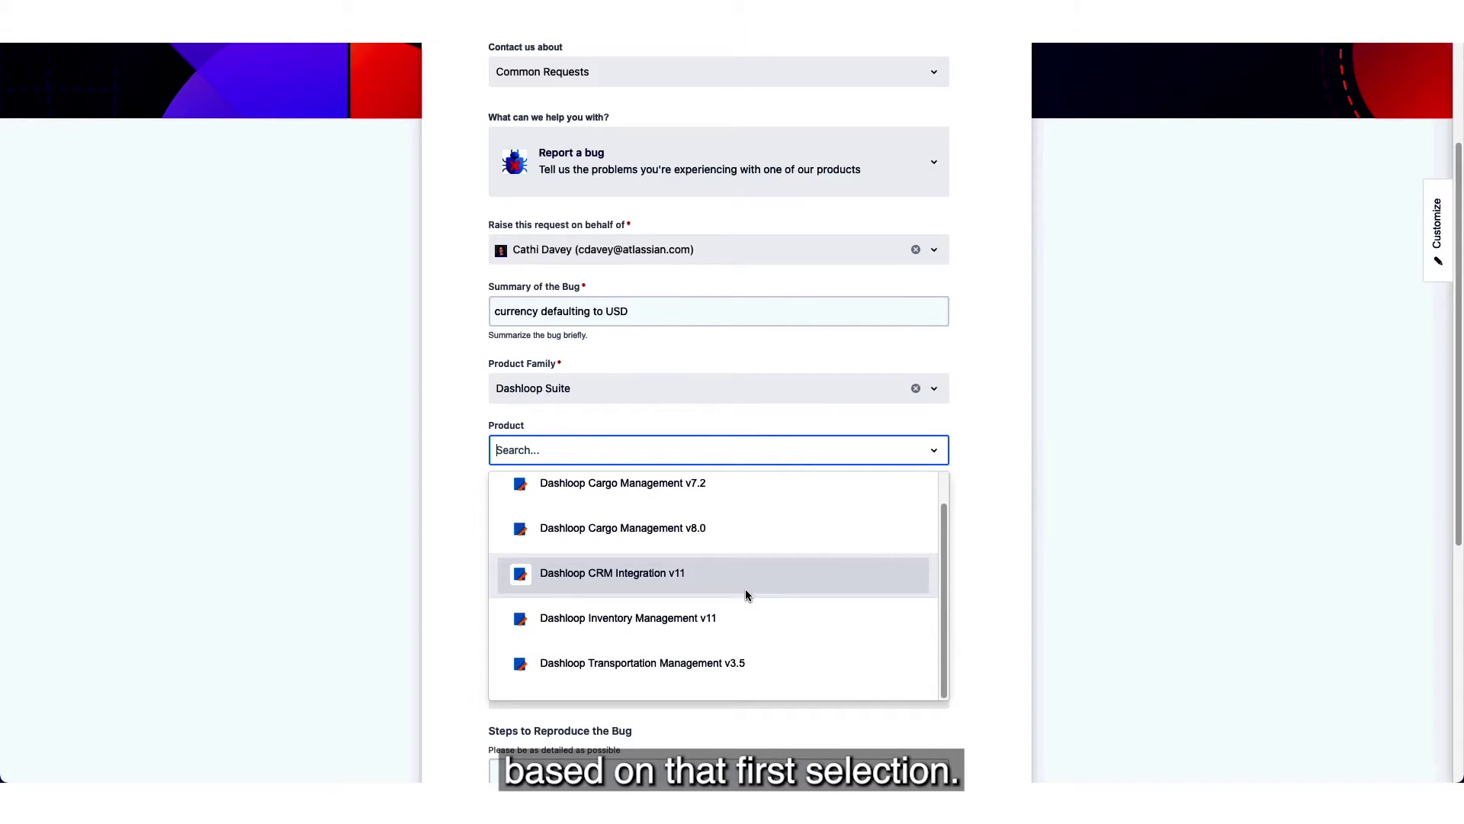
click(725, 619)
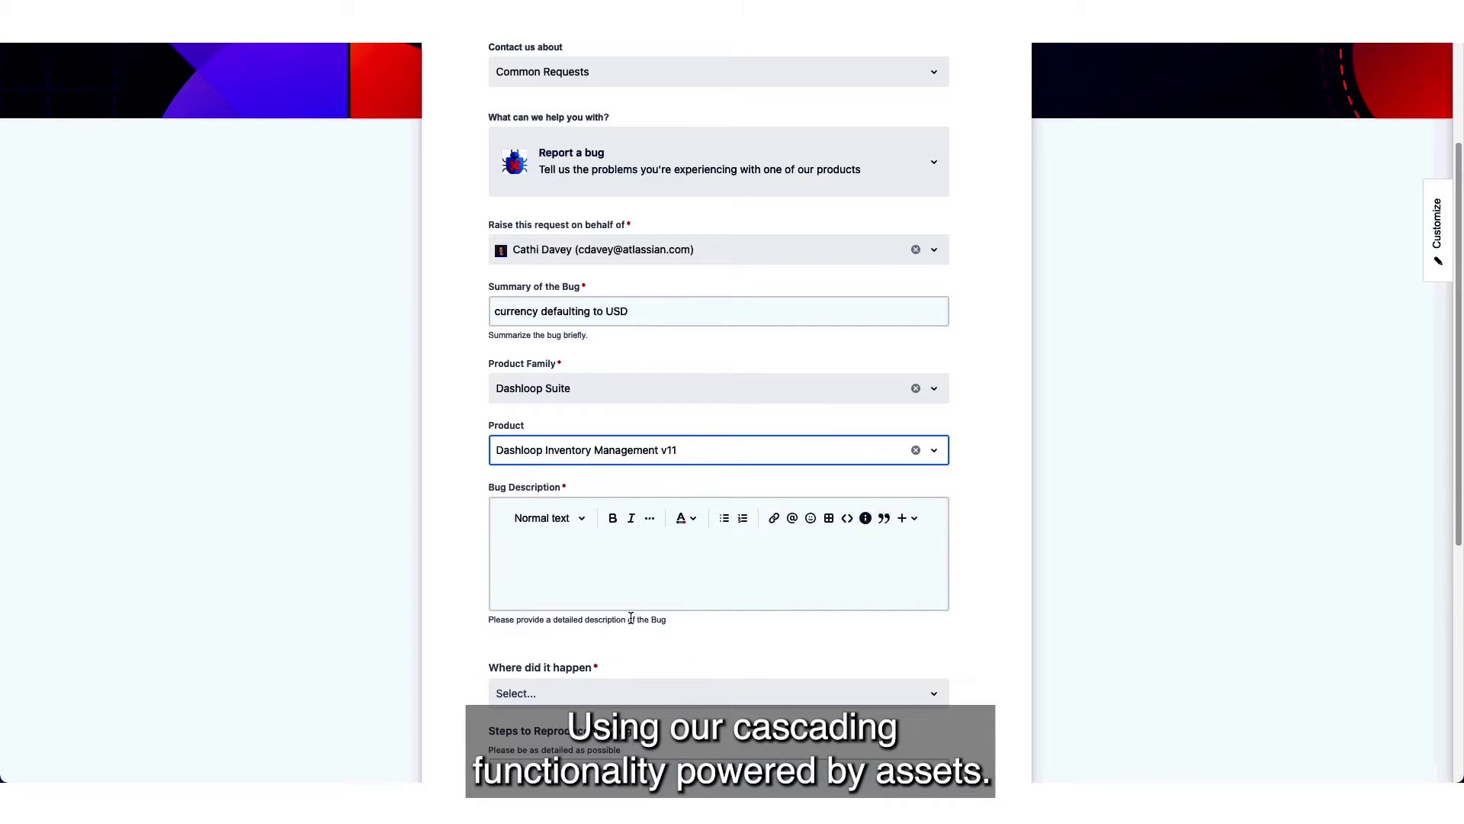
Describe the bug as inventory prices showing in USD regardless of region, occurring in Chrome on OSX
click(582, 560)
text(inventory prices show in )
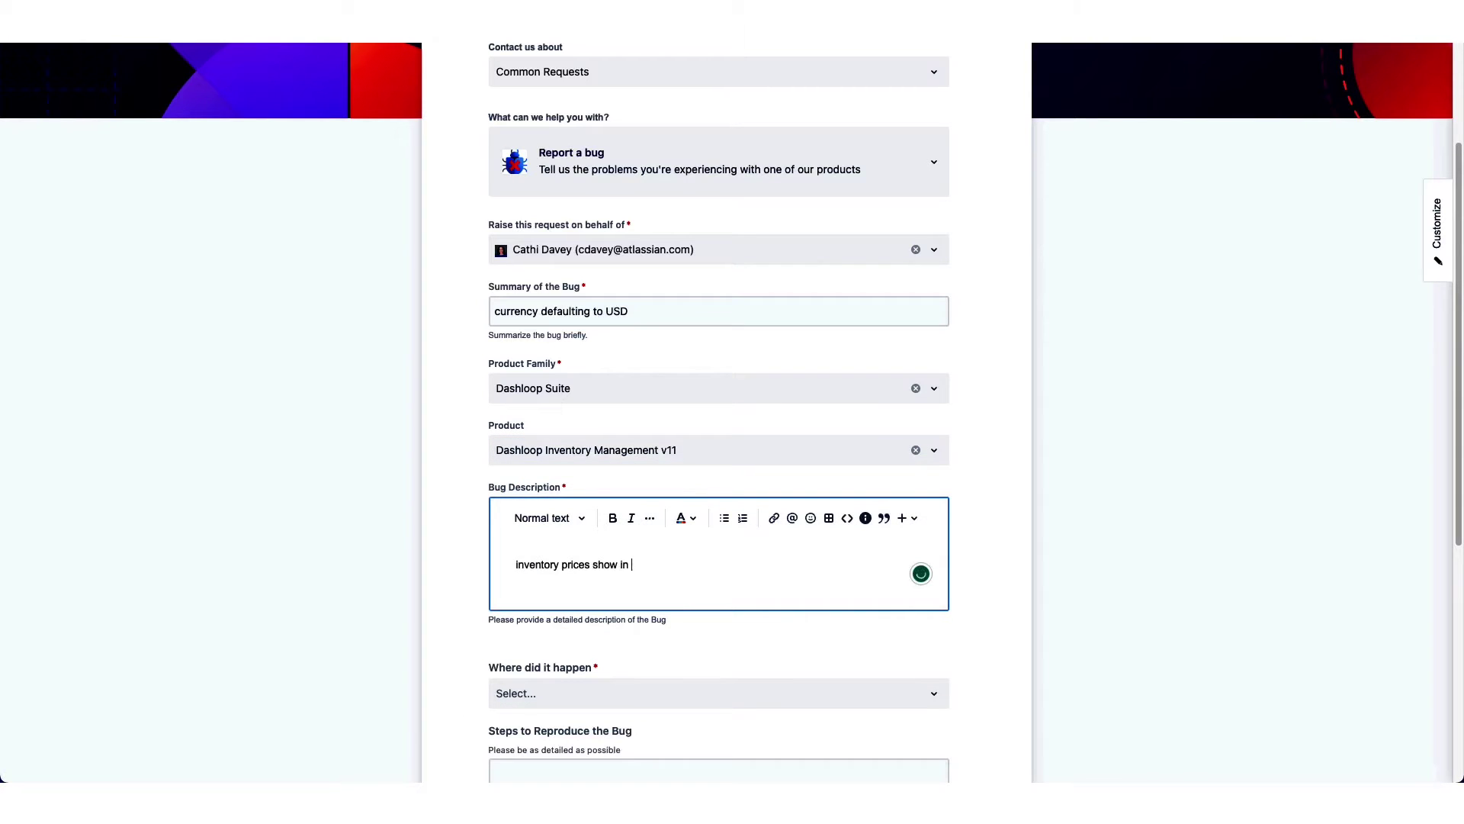
text(USD regardless of shipping region selected)
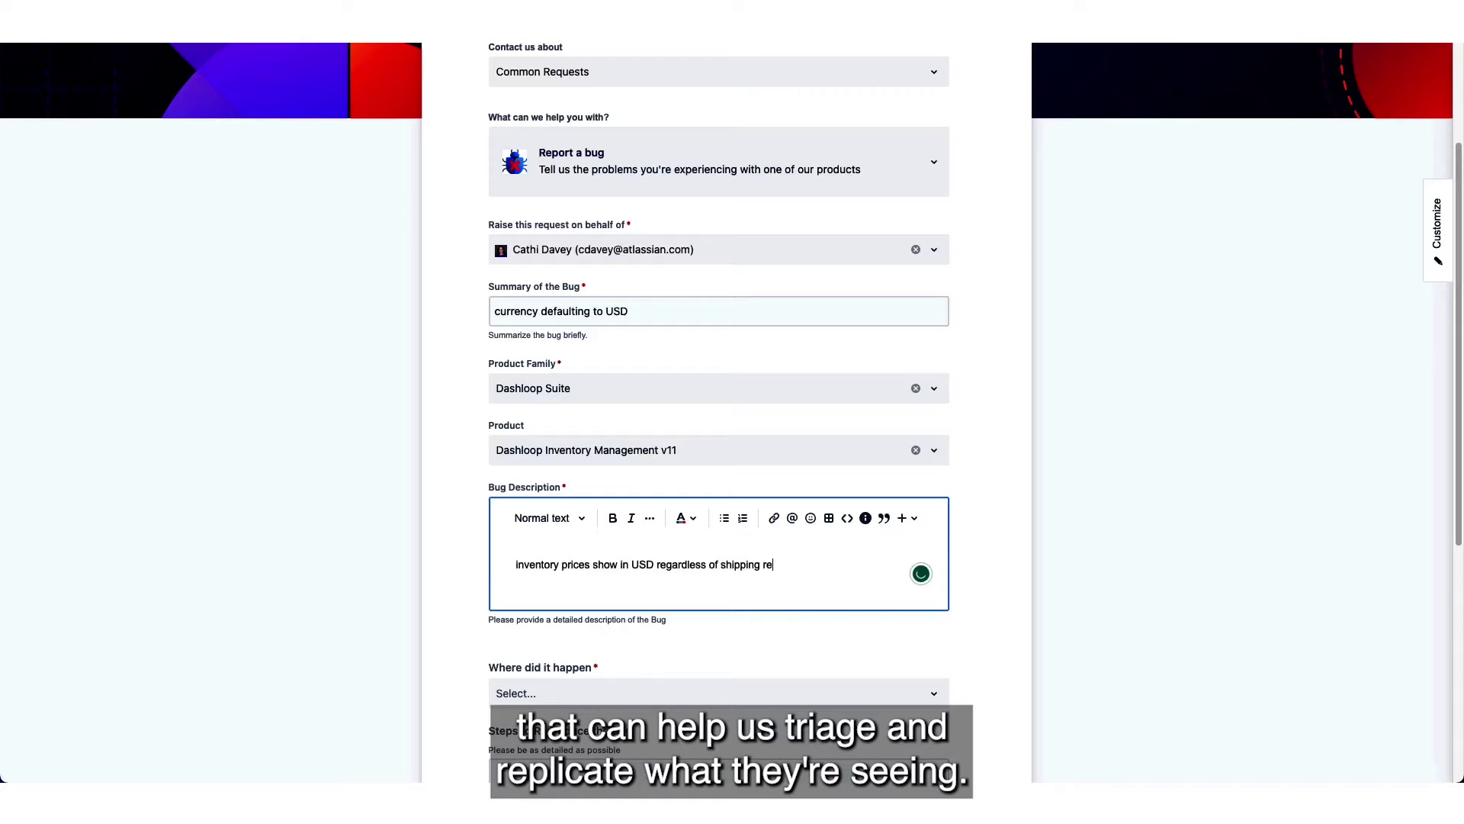
scroll(732, 412, down, 1)
scroll(622, 495, down, 3)
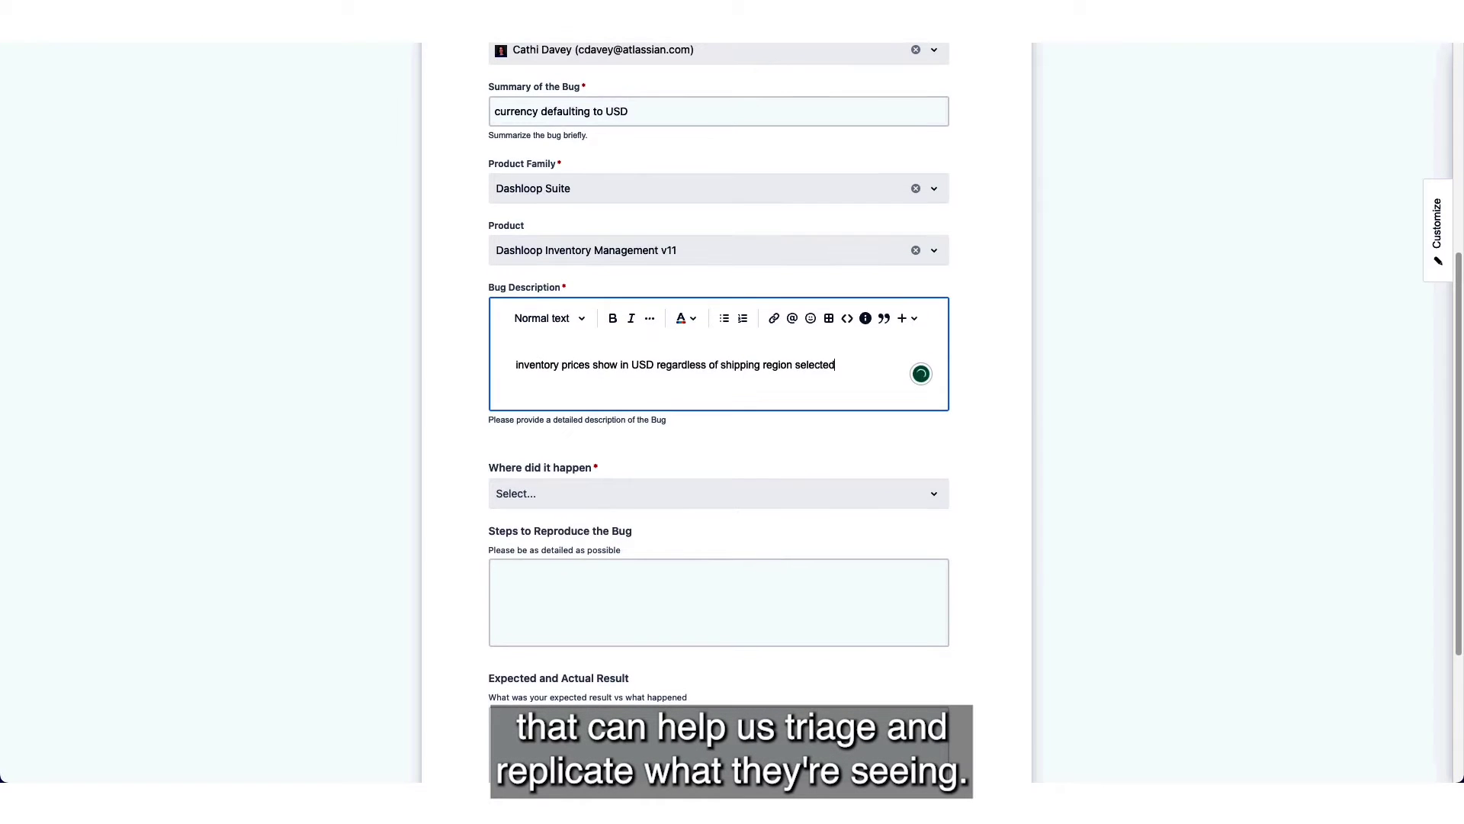
click(623, 495)
click(600, 537)
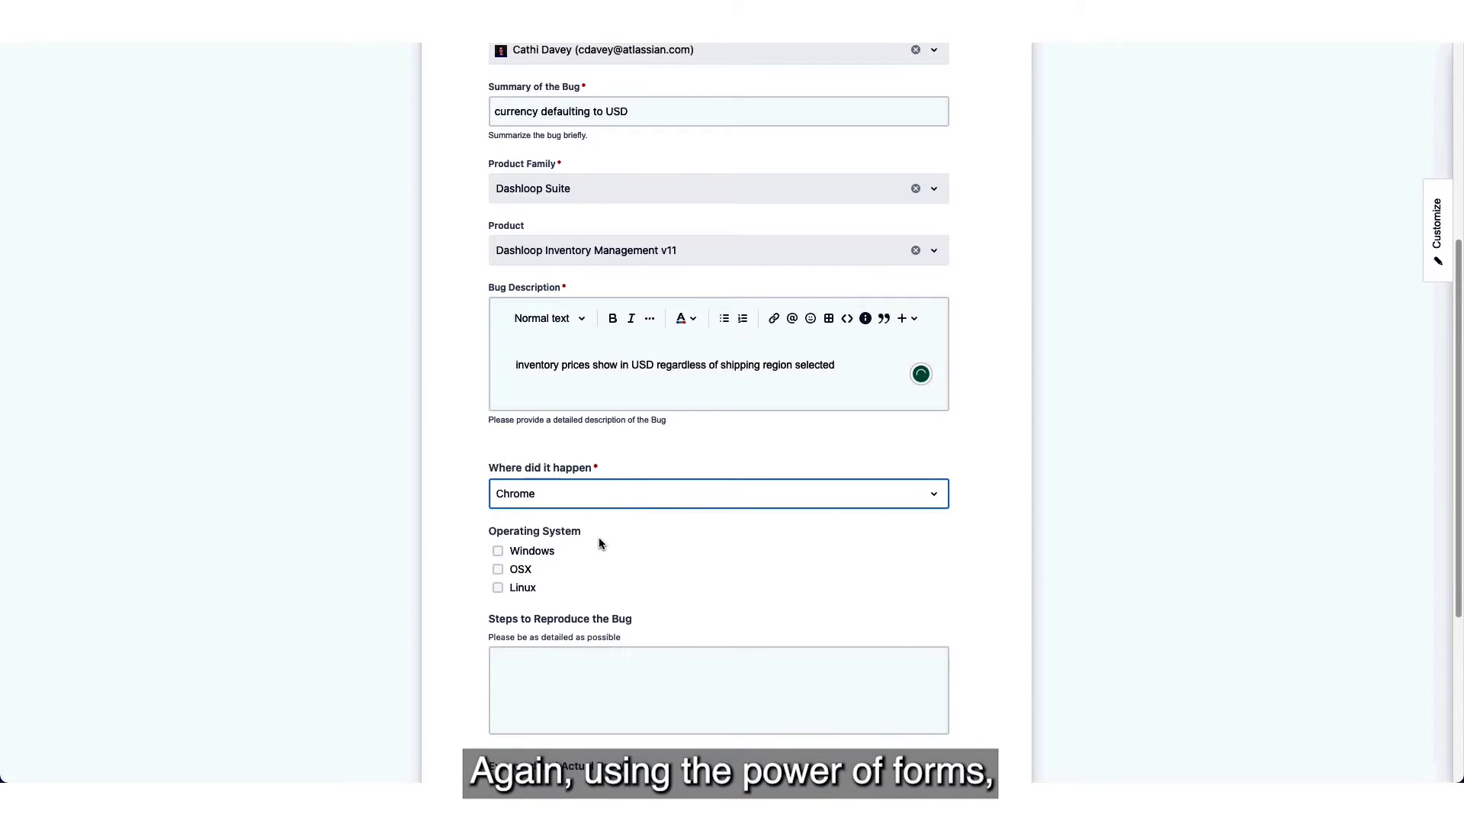
click(514, 572)
scroll(612, 649, down, 4)
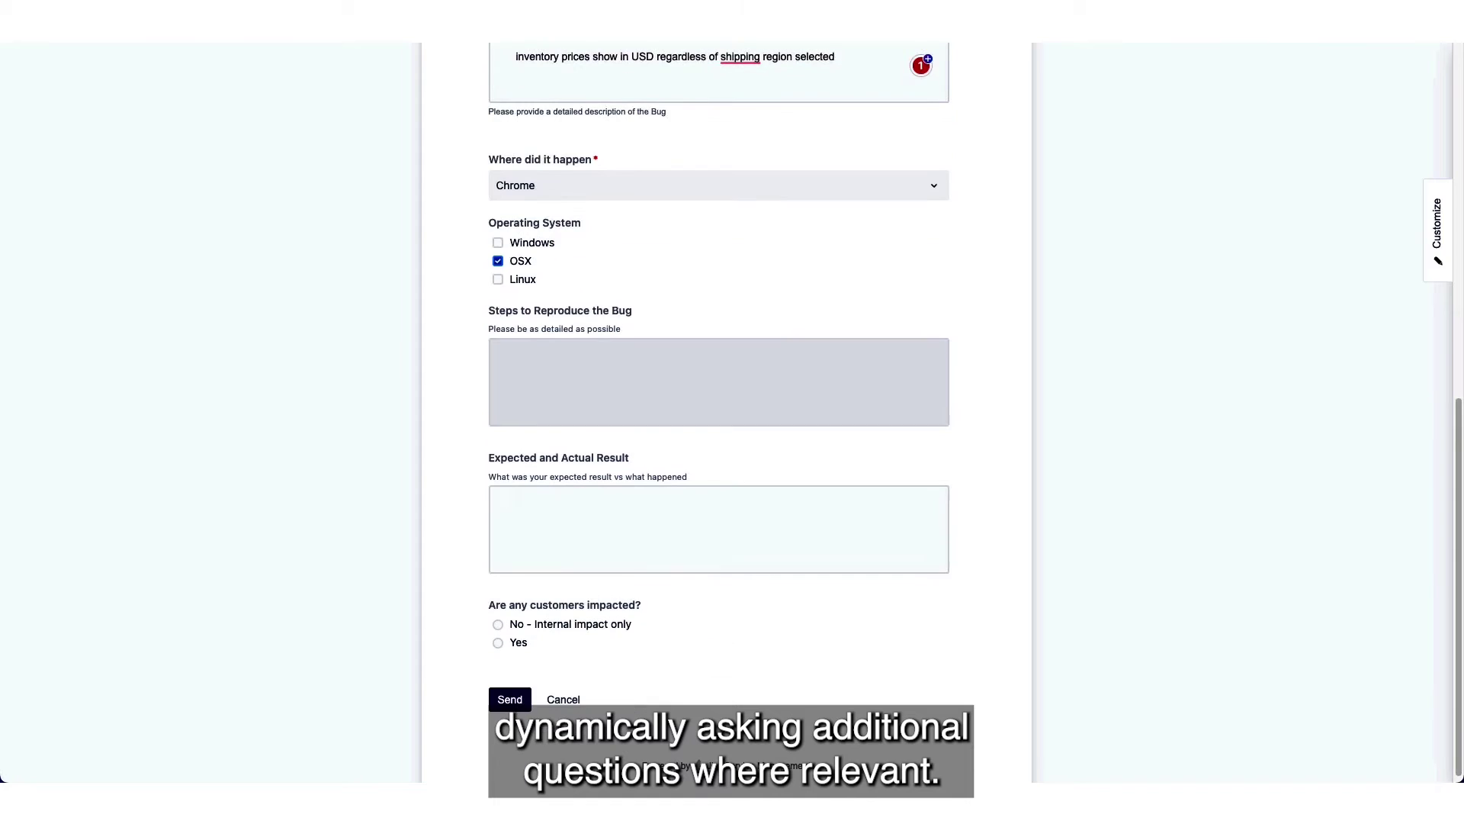
Enter reproduction steps 'select non US region select item add to cart see USD totals' and expected result 'wanted to see euro'
click(689, 405)
text(select non)
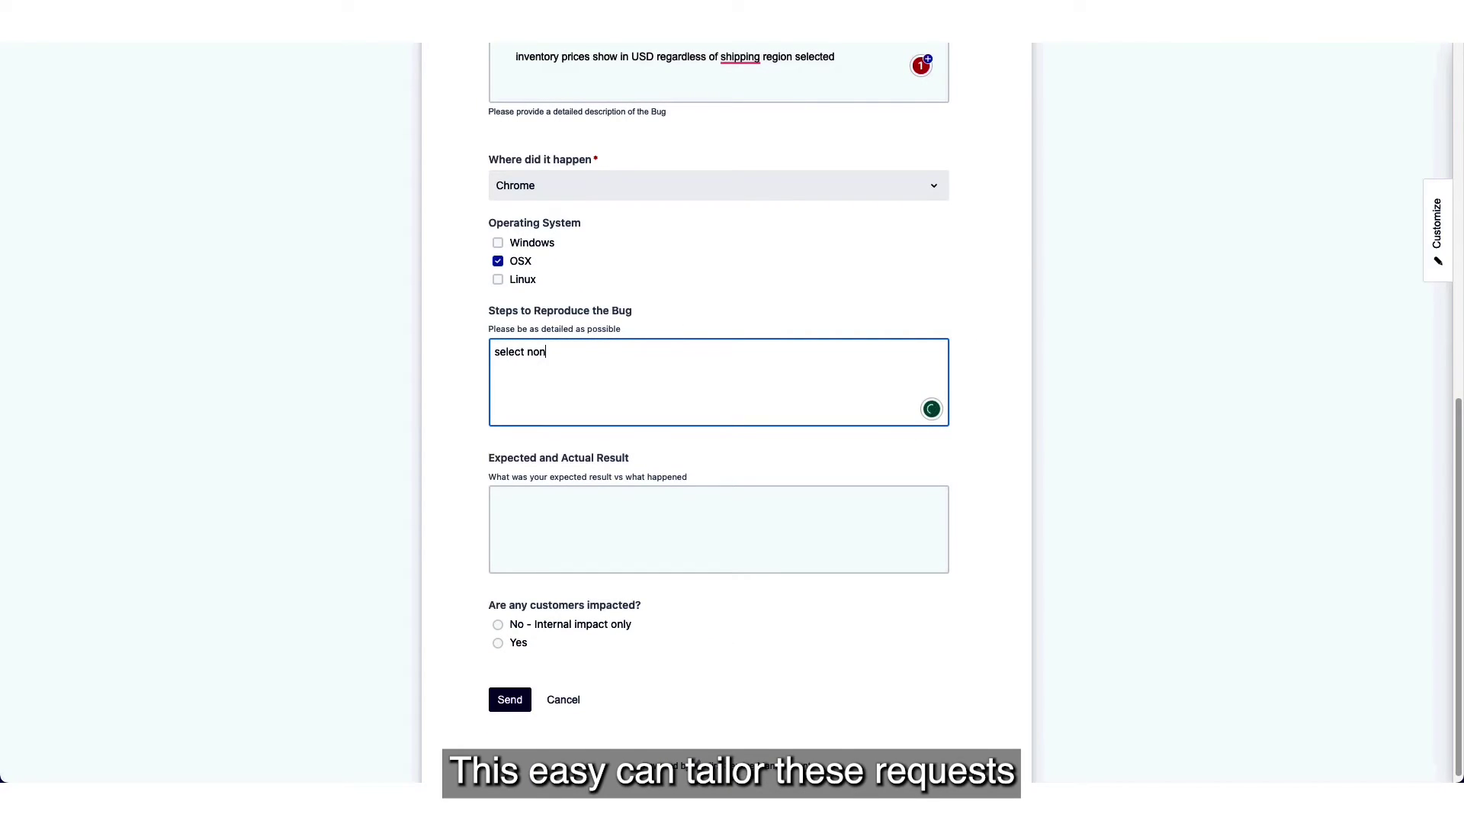
text( US region select item add )
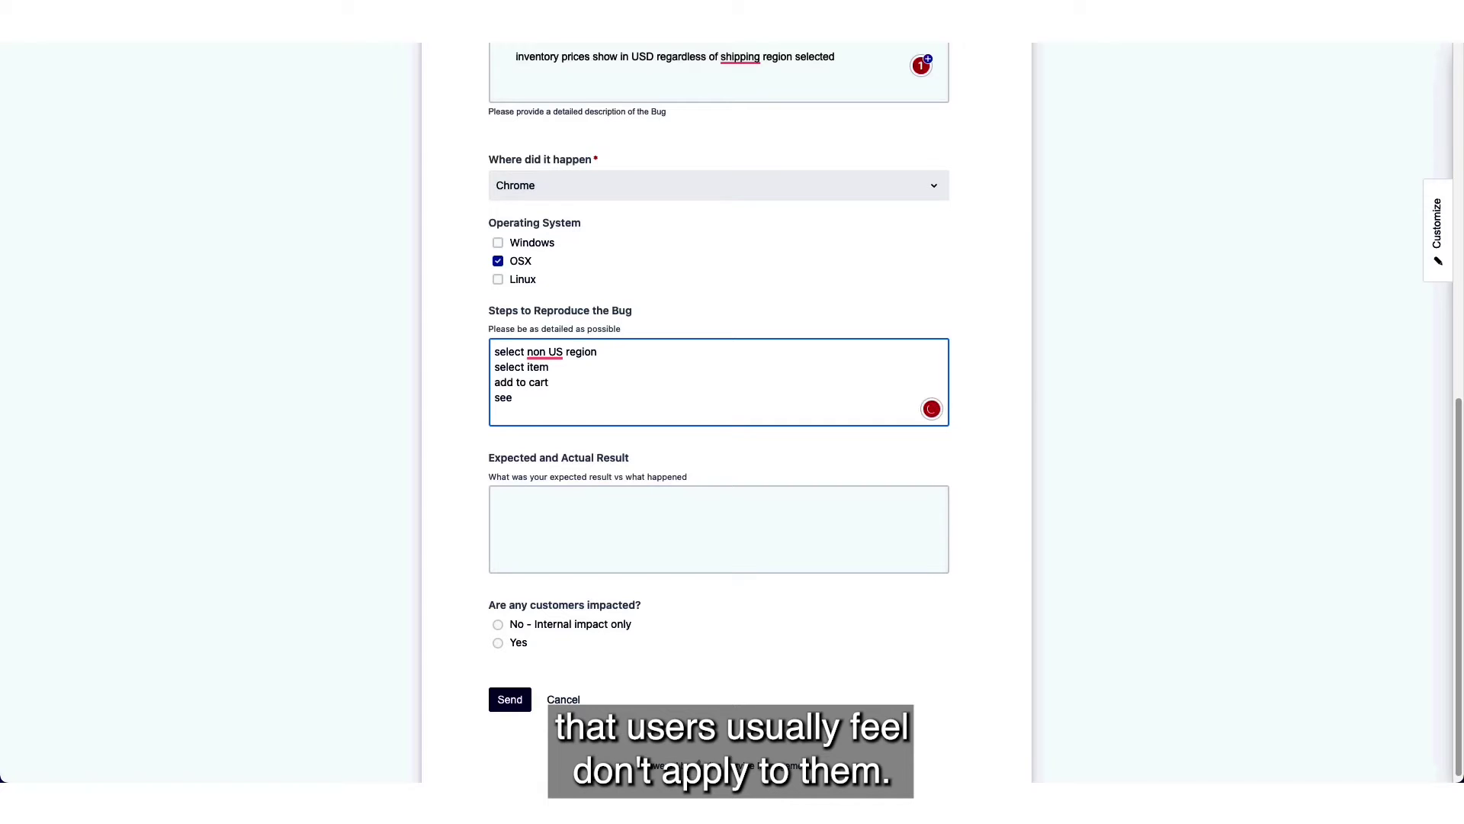
text(to cart see USD totals)
click(676, 526)
text(w)
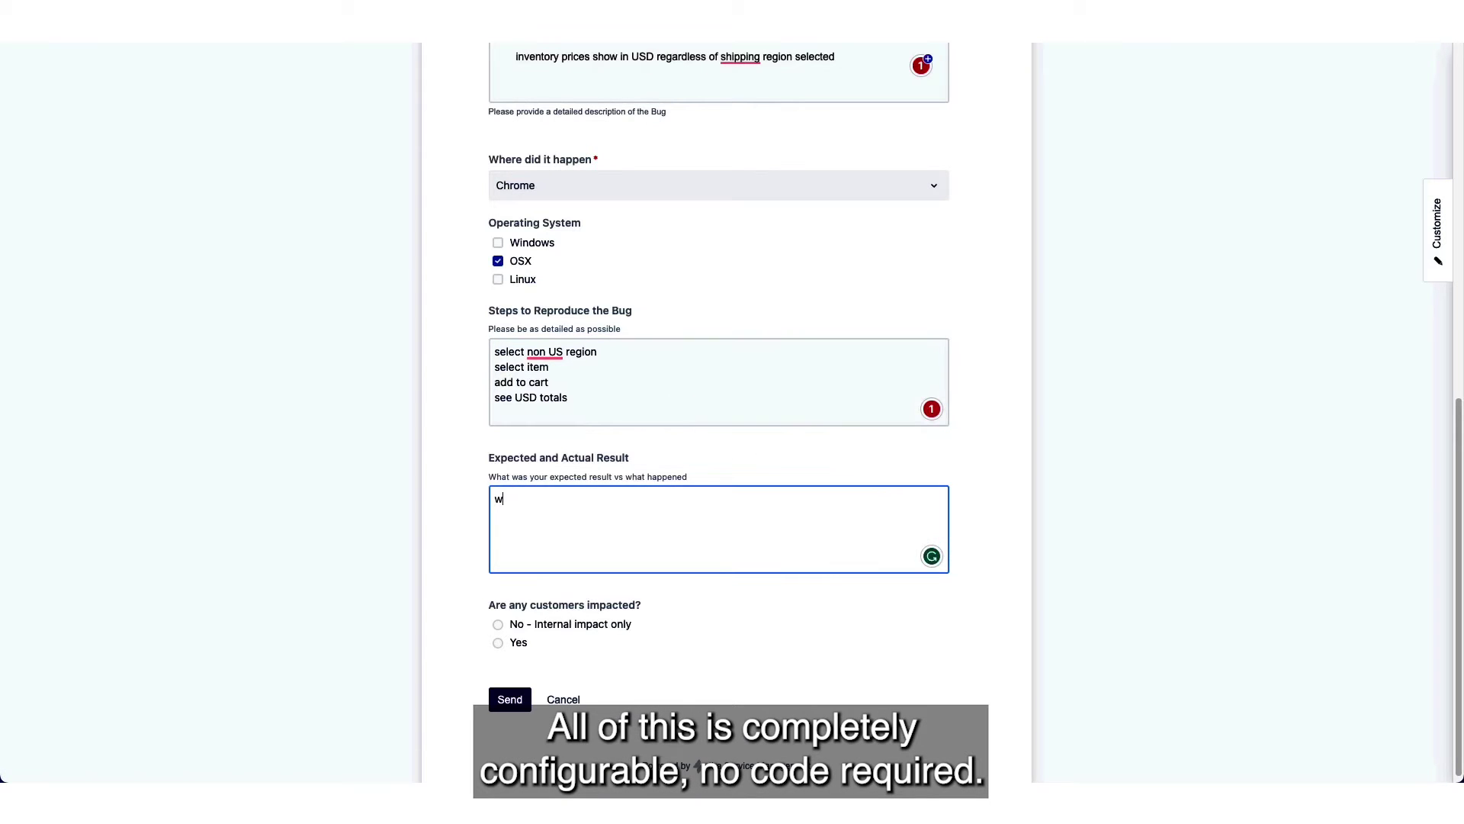
text(anted to see euro, not USD)
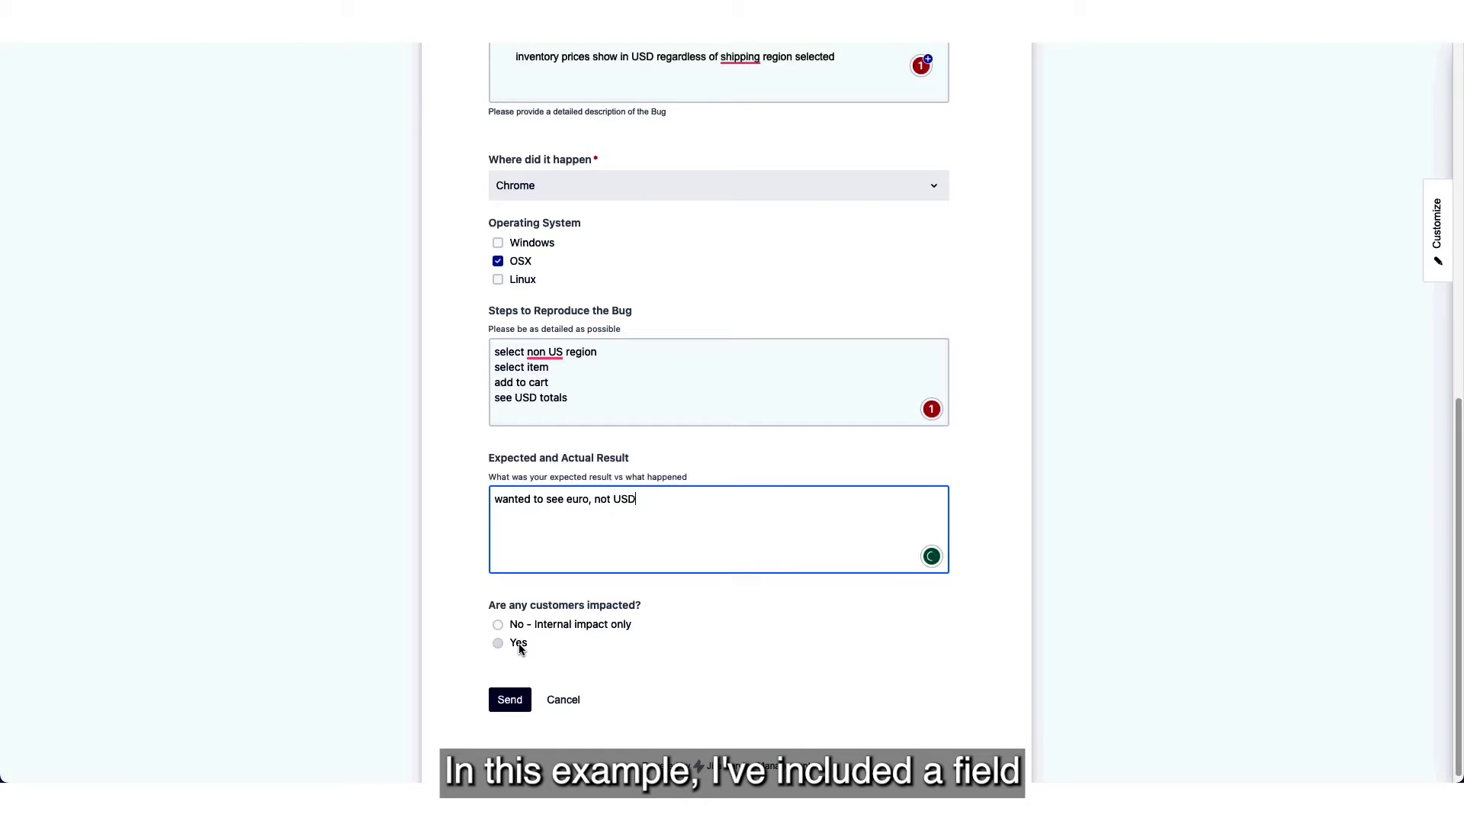
Mark customers as impacted, add Jahawk Express and Great Big Bank, Inc, and submit the request
click(498, 643)
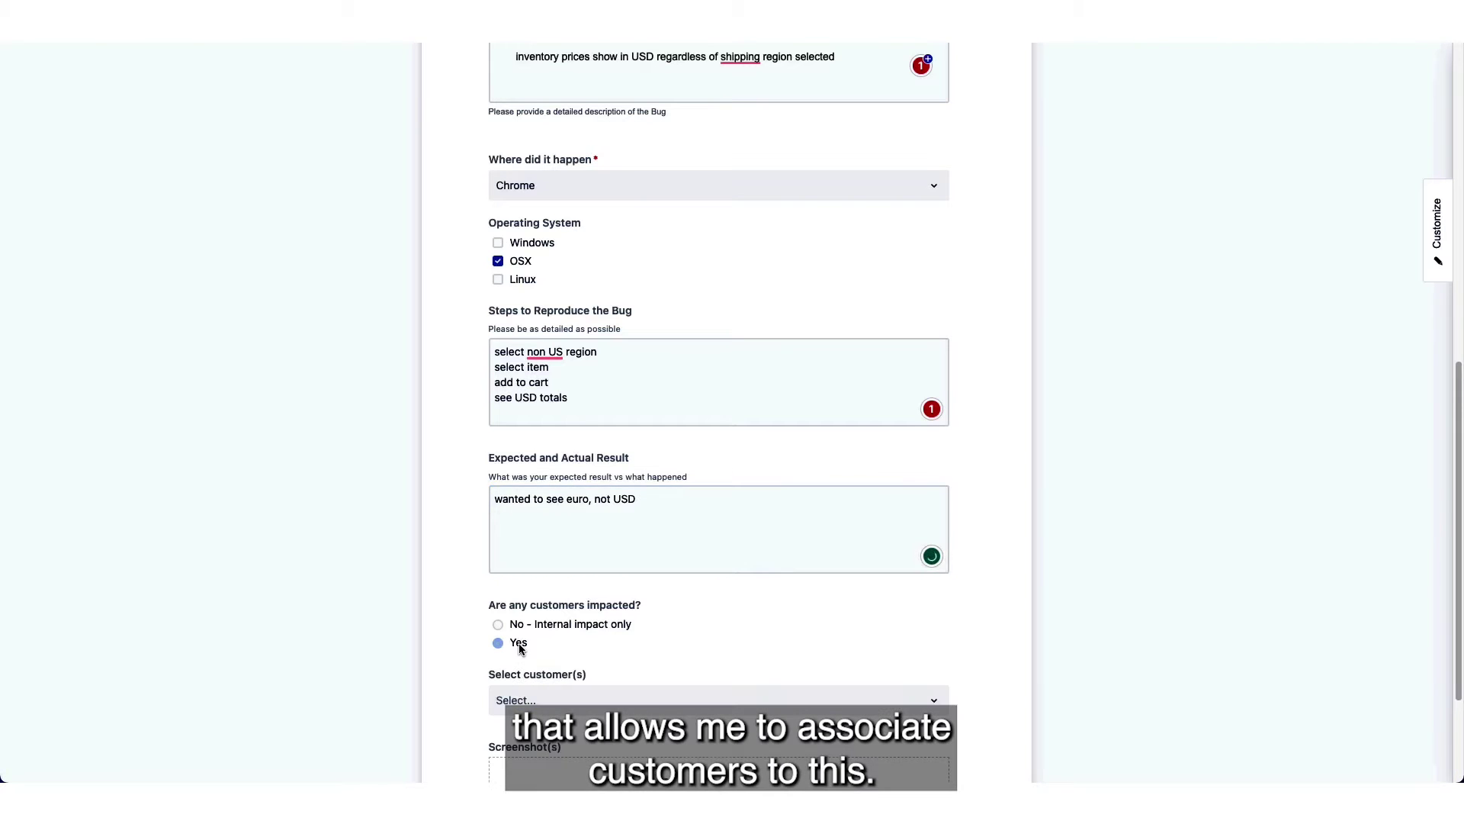
scroll(518, 648, down, 2)
click(600, 537)
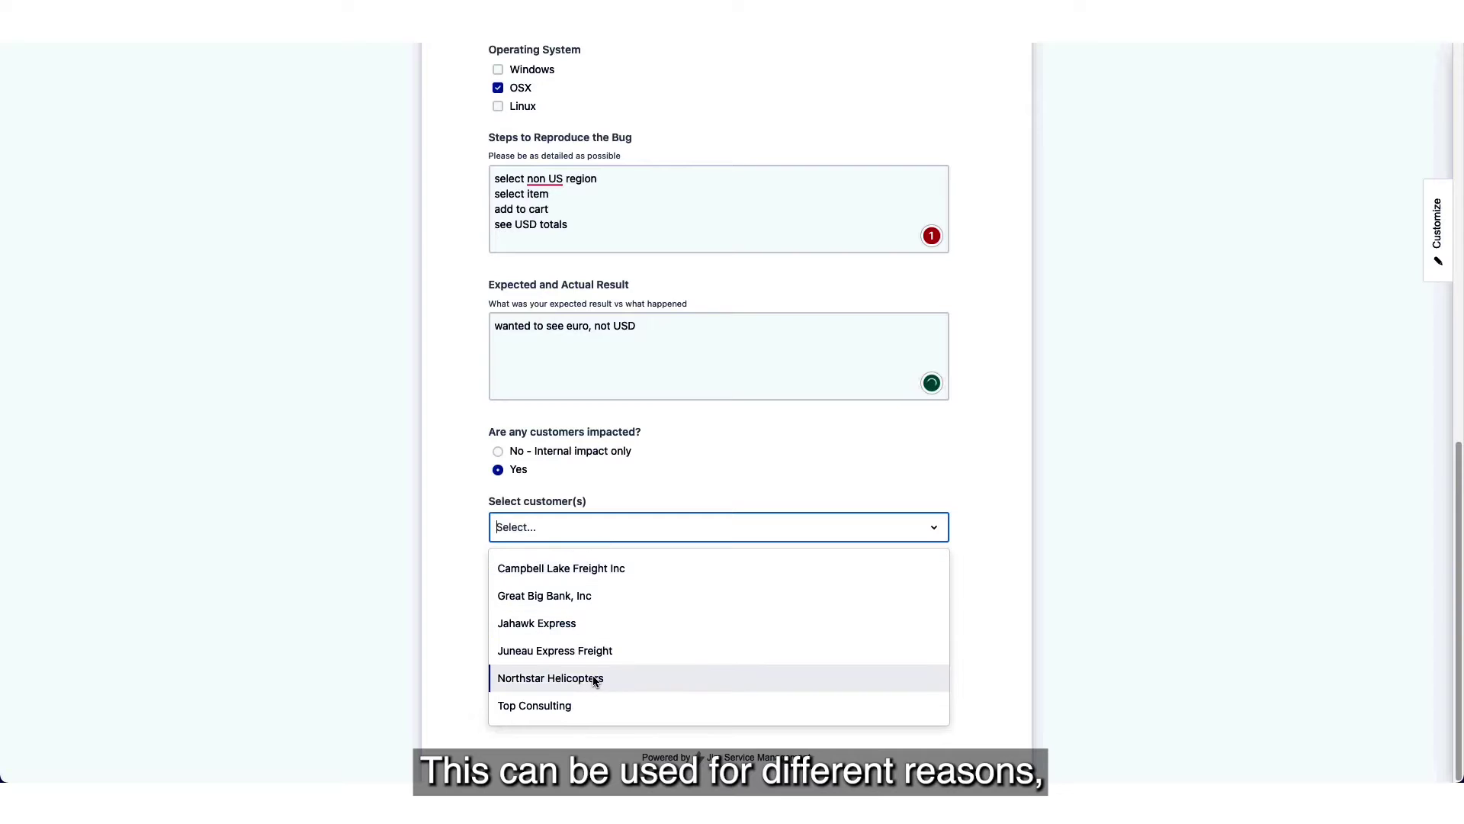
click(670, 621)
click(711, 537)
click(691, 591)
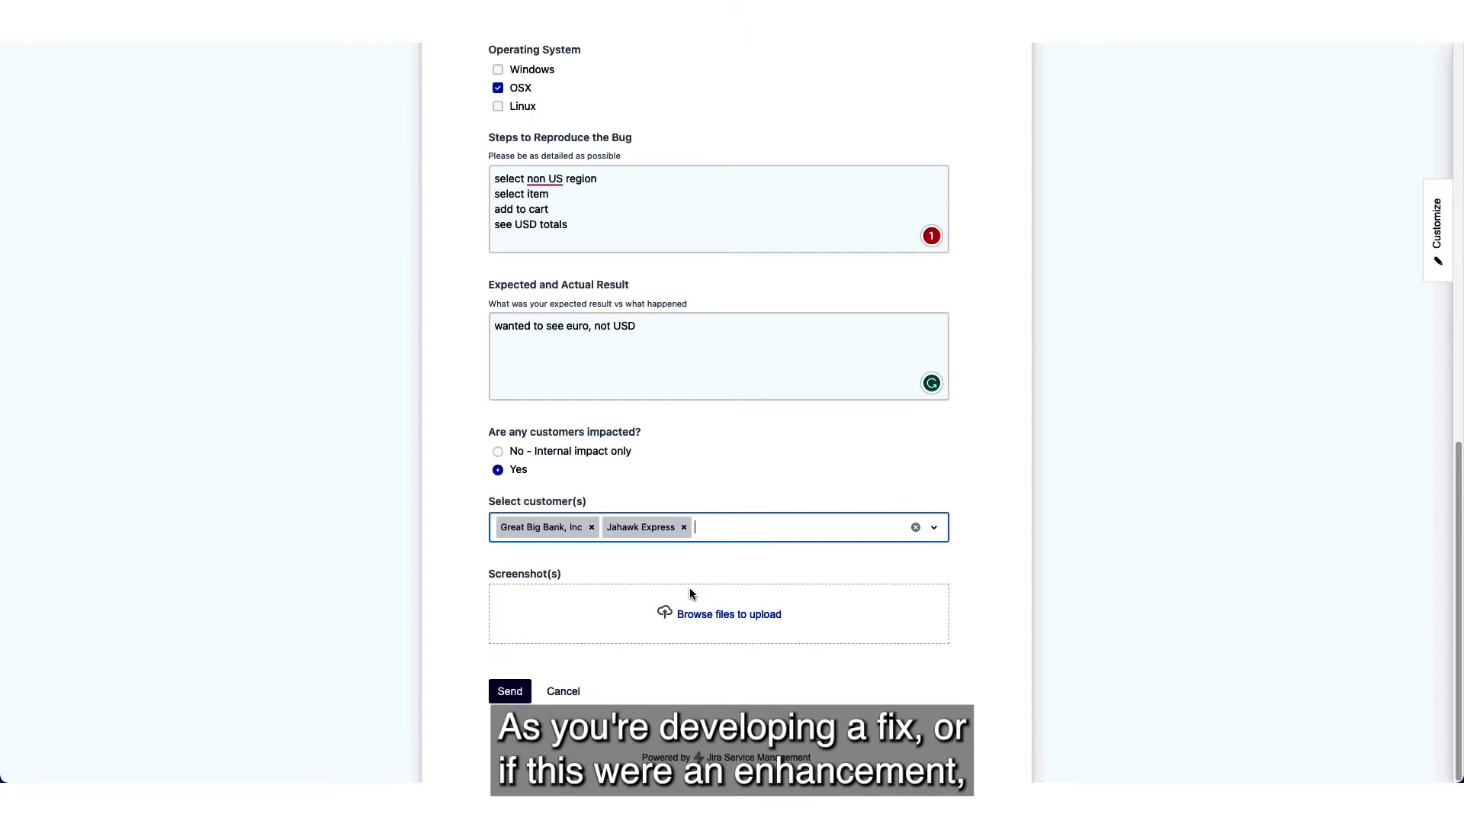
click(506, 691)
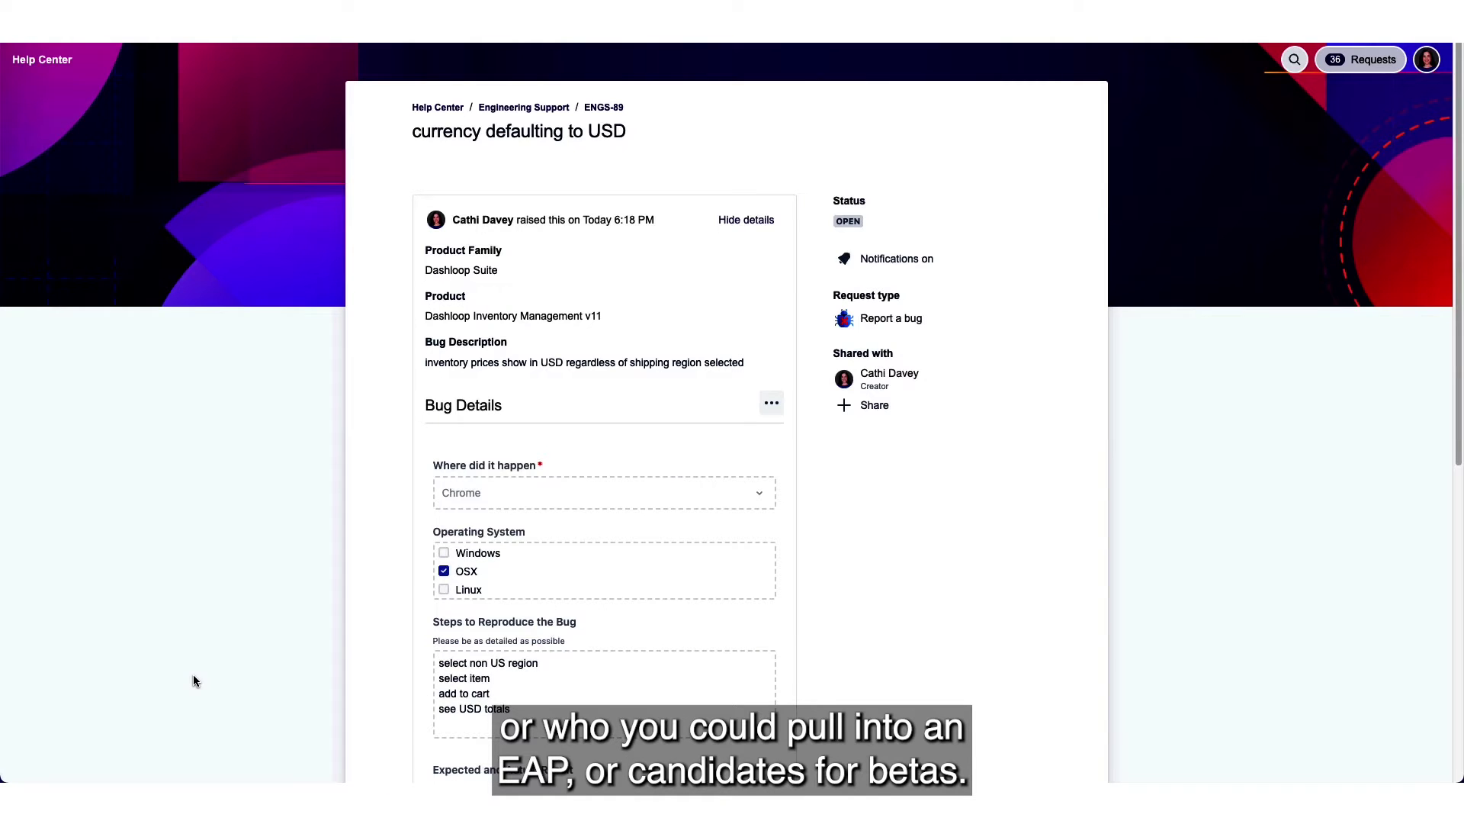
Scroll through request ENGS-89's details, impacted customers and attachments
scroll(193, 675, down, 3)
scroll(194, 680, down, 4)
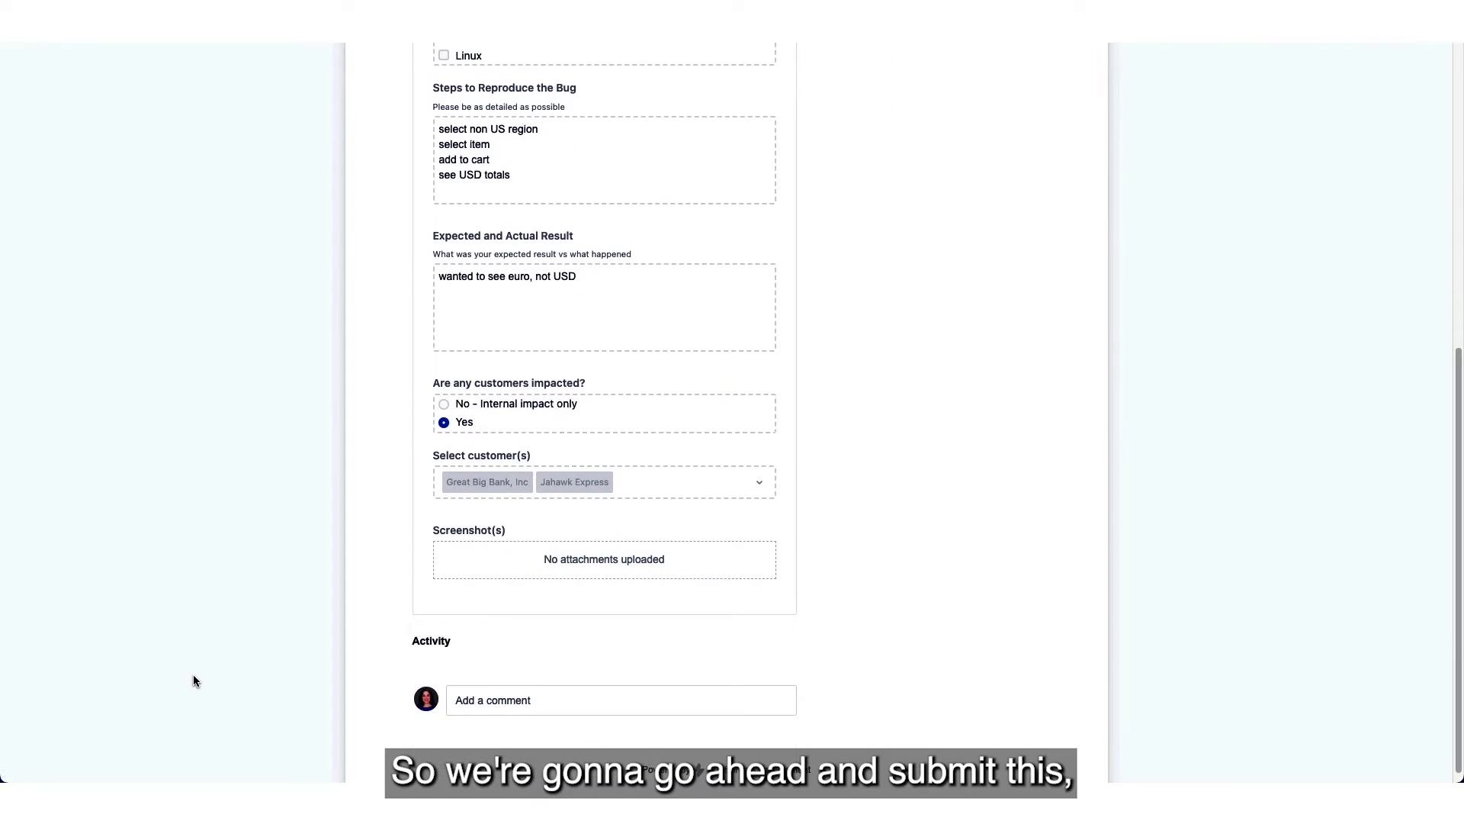
scroll(194, 680, up, 7)
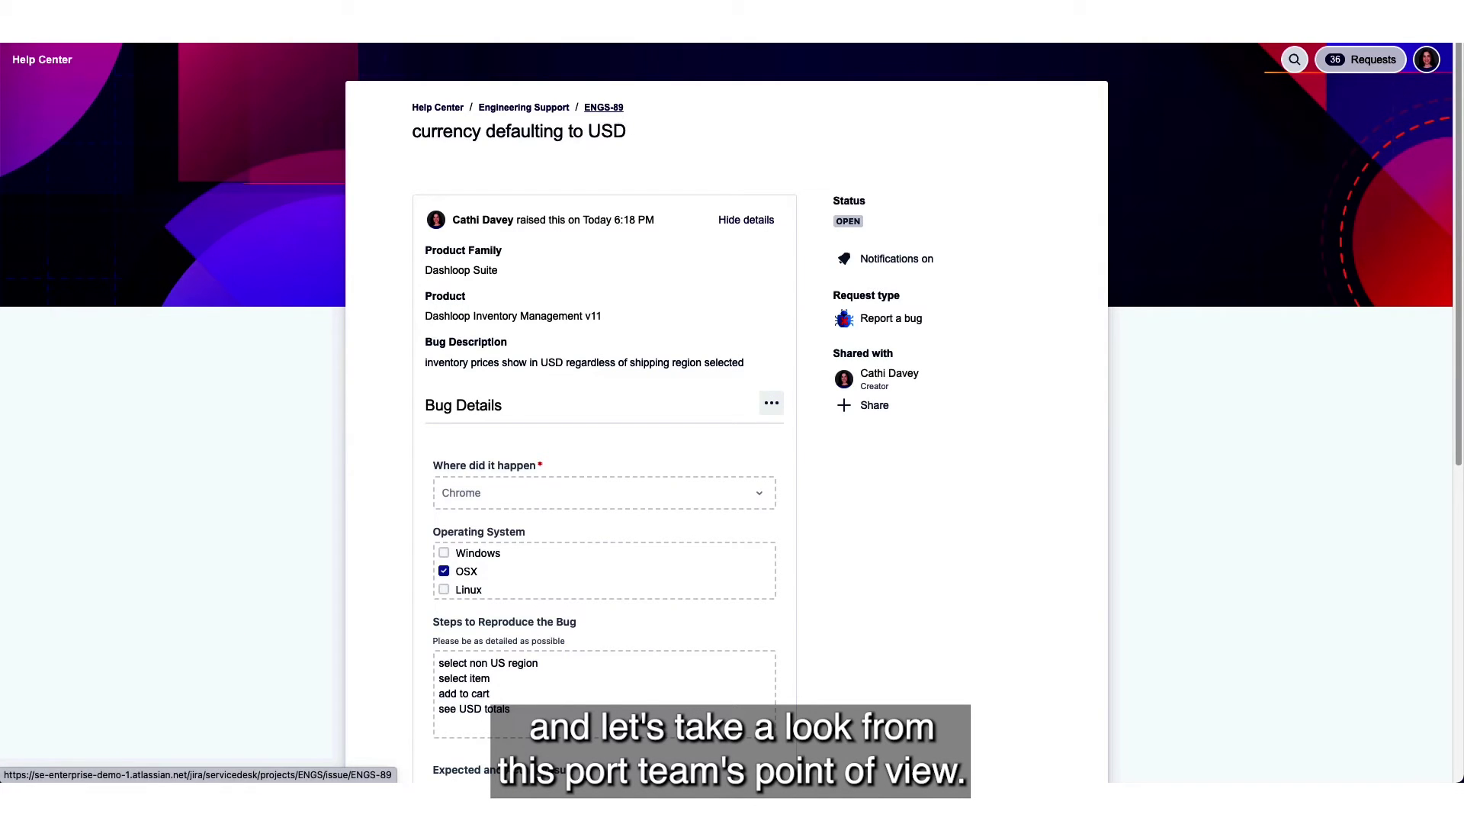
Open ENGS-89 in the agent's issue view and scroll down to its Forms section
click(603, 107)
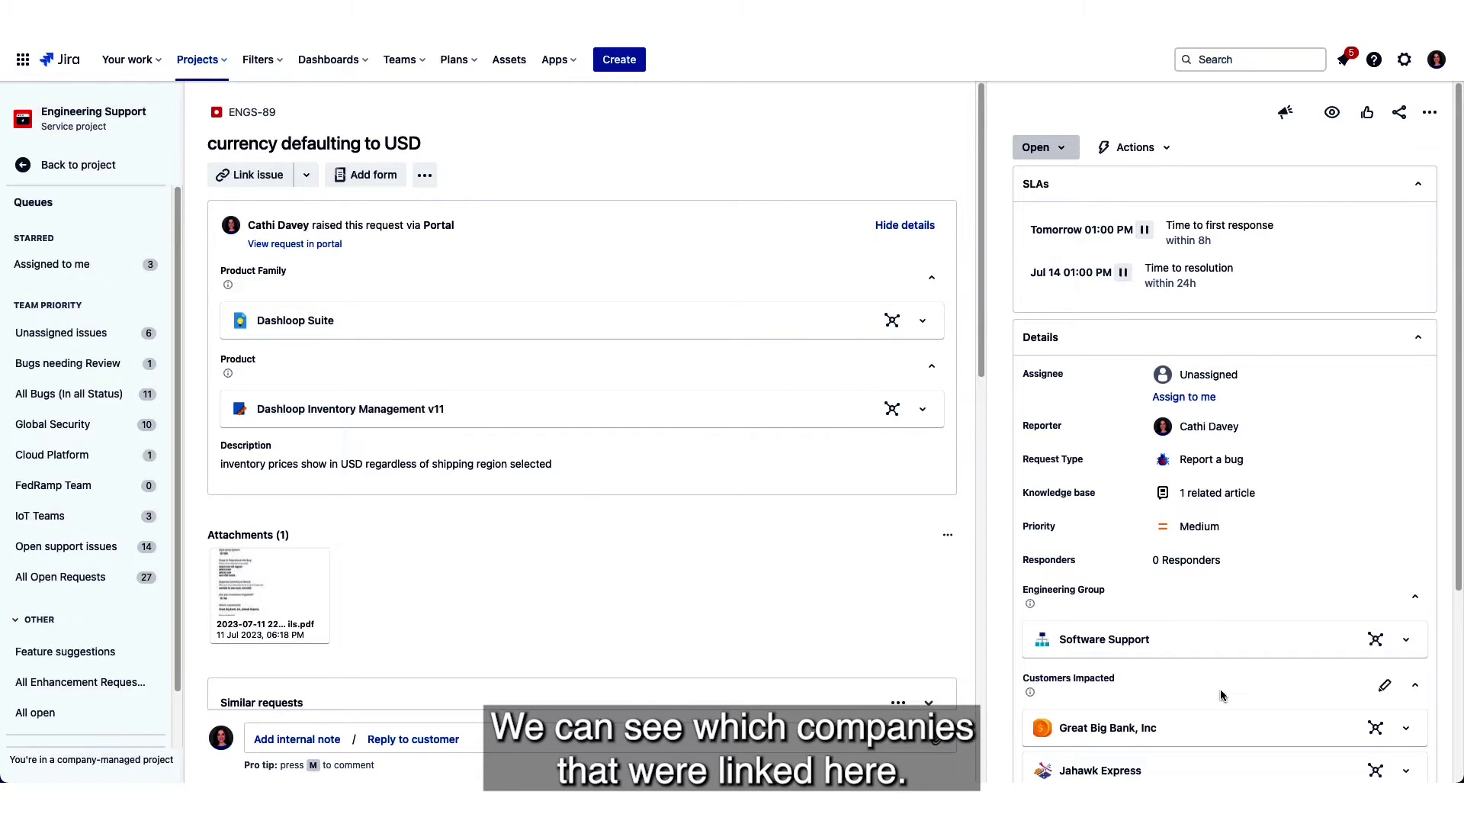
scroll(1228, 702, down, 2)
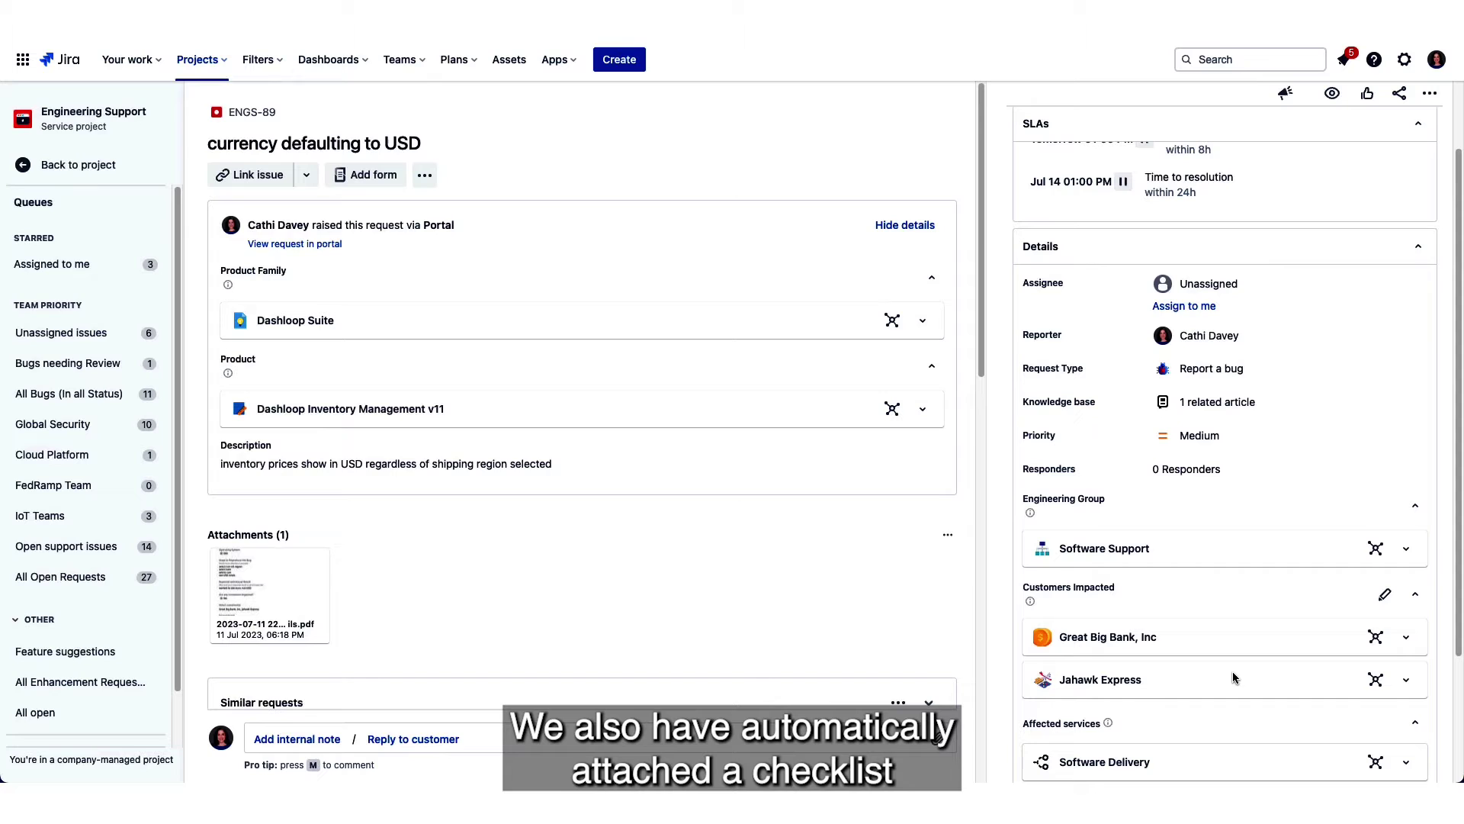
click(1233, 673)
scroll(799, 635, down, 3)
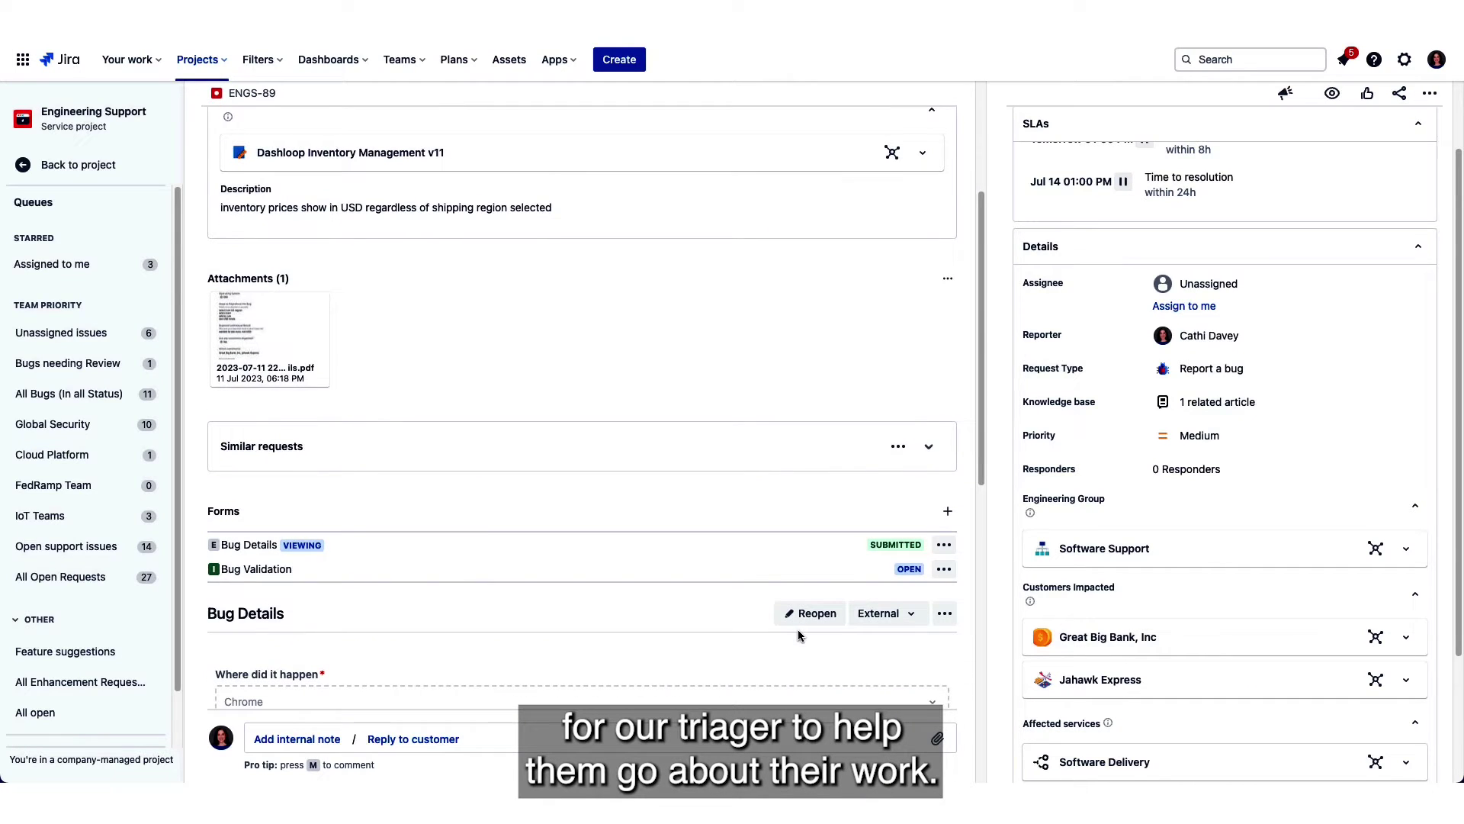
Show the Bug Validation form and review its key steps, priority, impact and urgency fields
click(275, 569)
scroll(275, 574, down, 2)
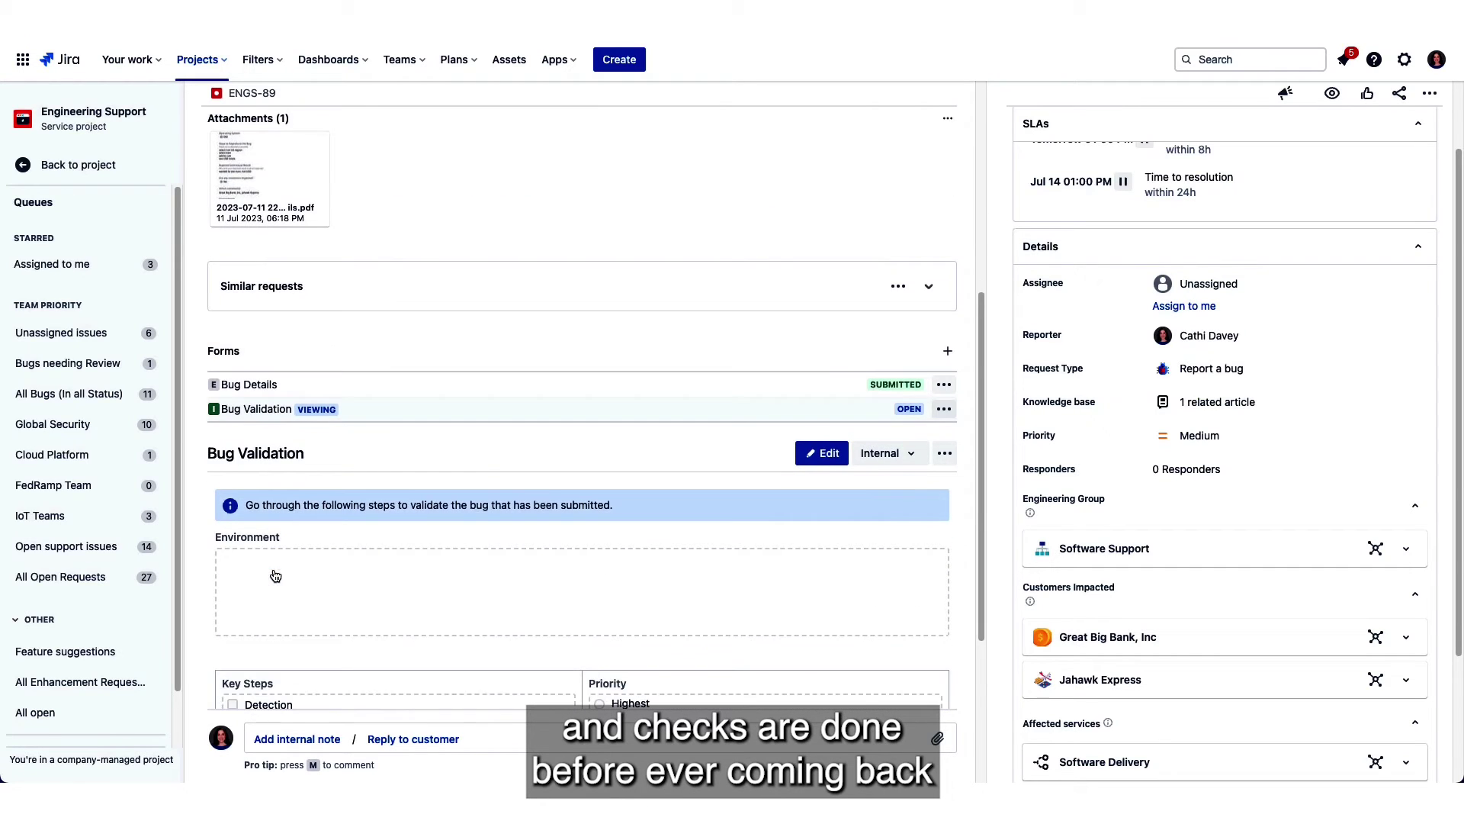
scroll(572, 592, down, 3)
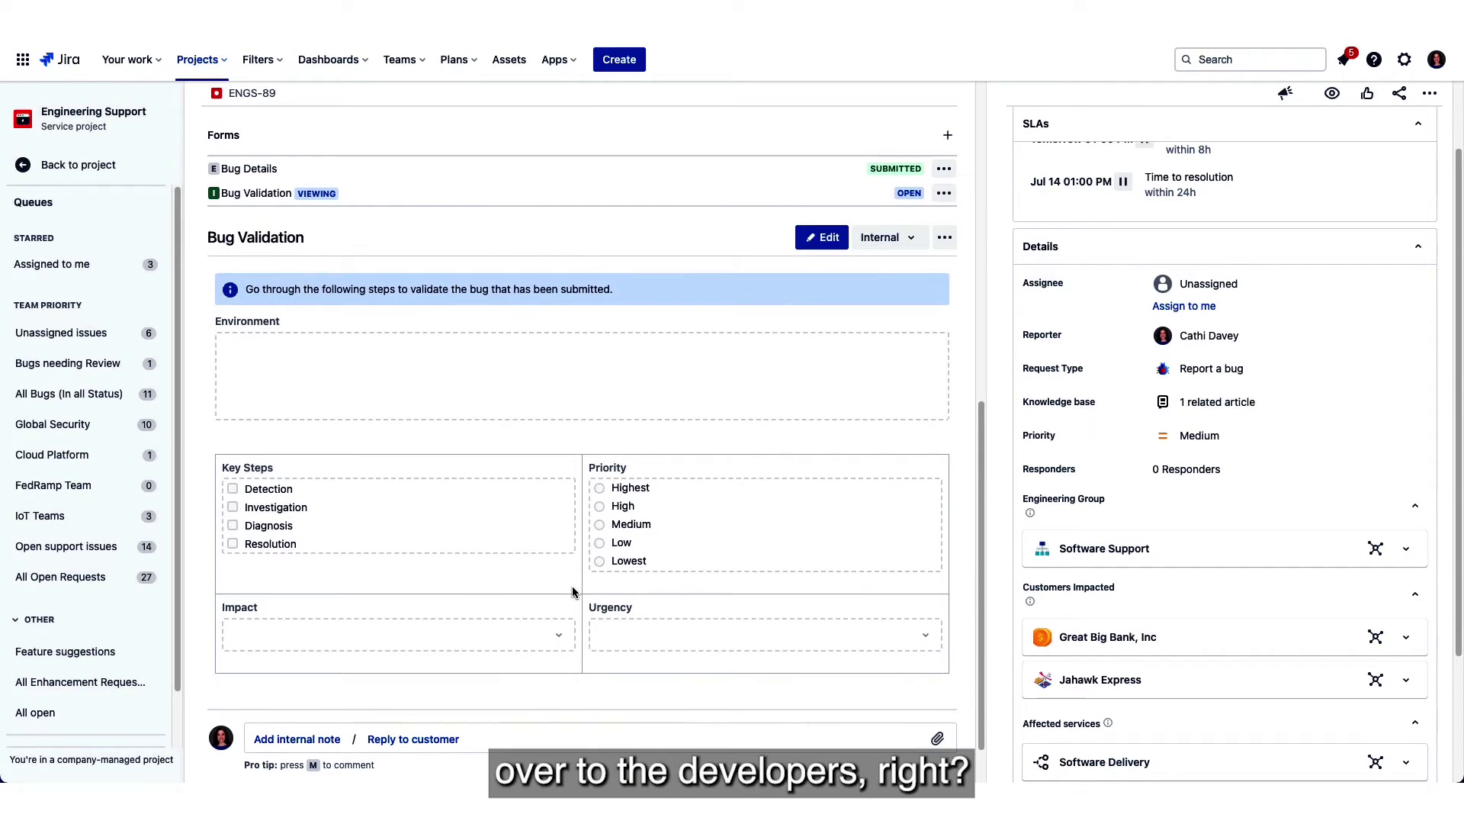
scroll(574, 592, down, 1)
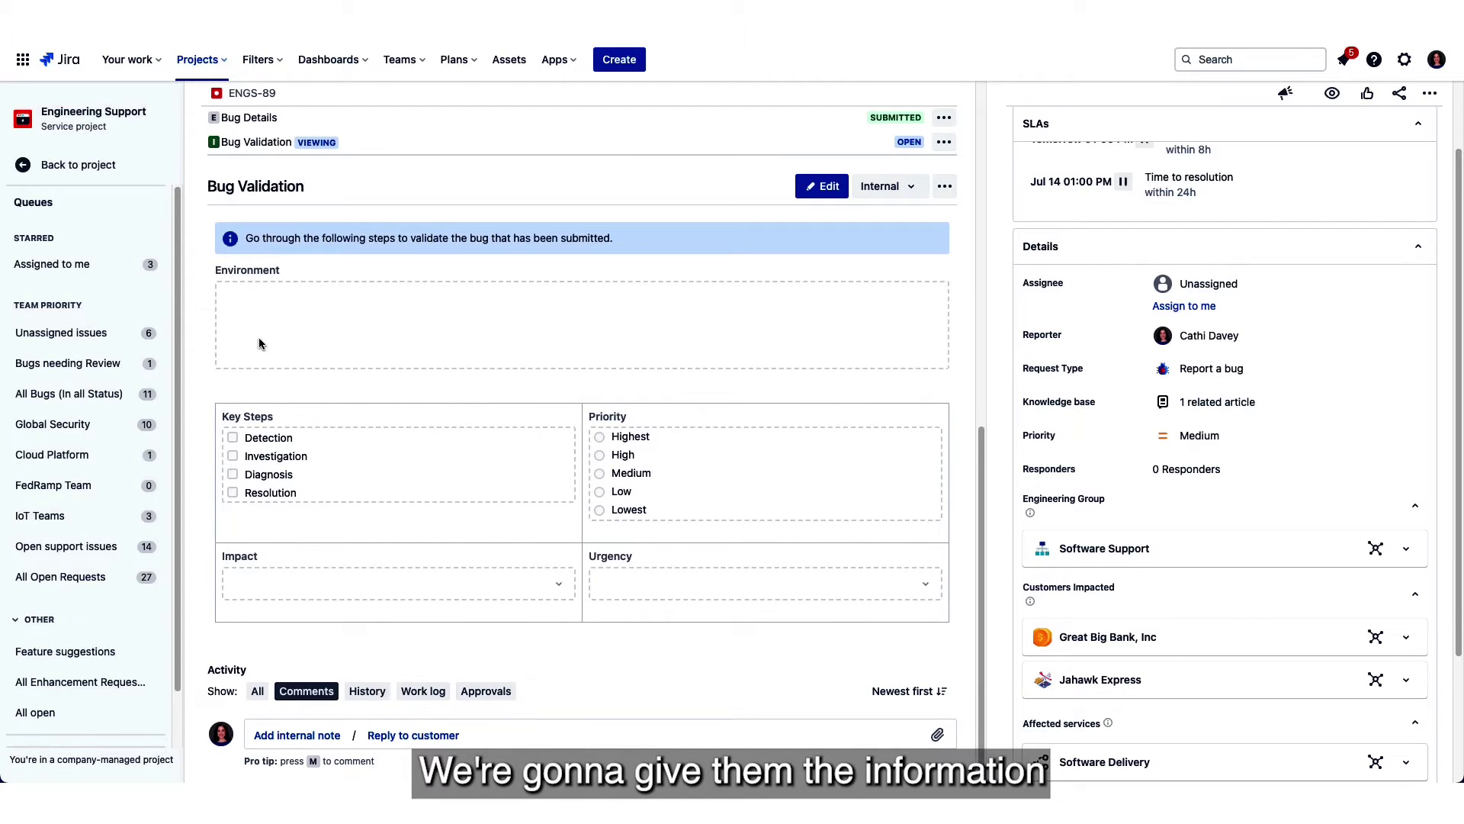
Edit the Bug Validation form to set Environment 'prod 2' and check Detection under Key Steps
click(810, 192)
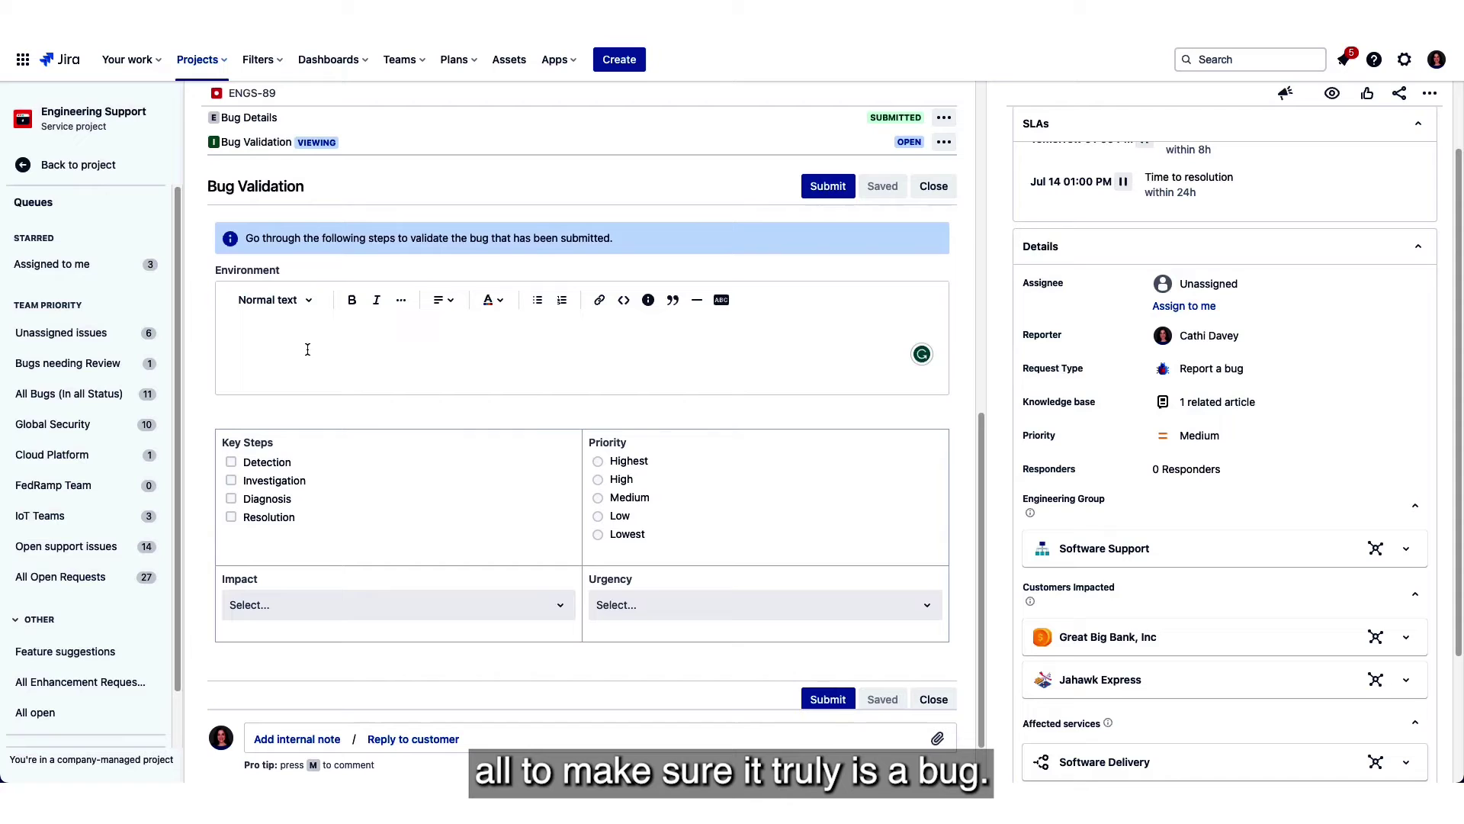
click(231, 461)
scroll(304, 602, down, 2)
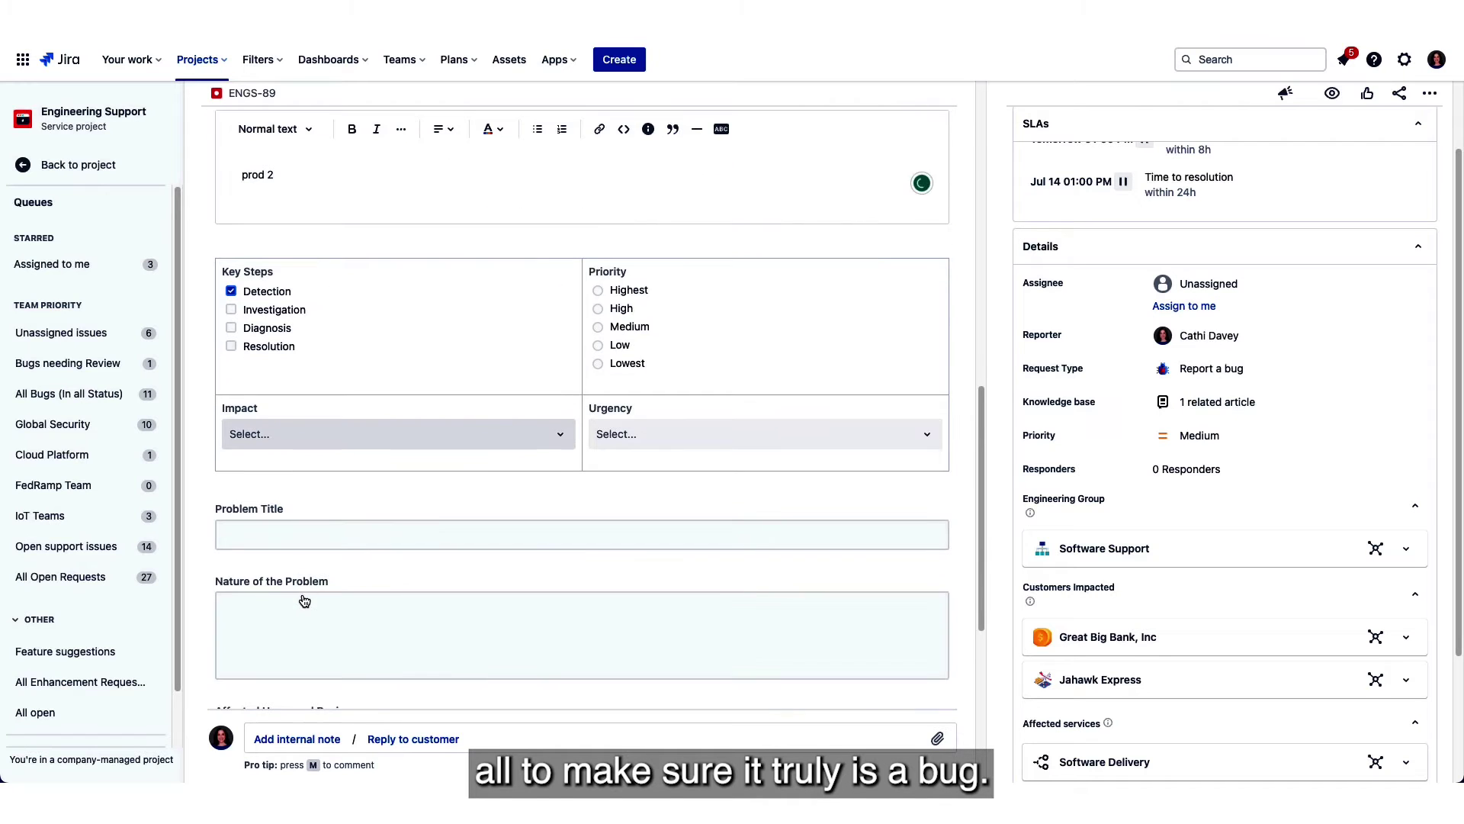
scroll(942, 510, up, 3)
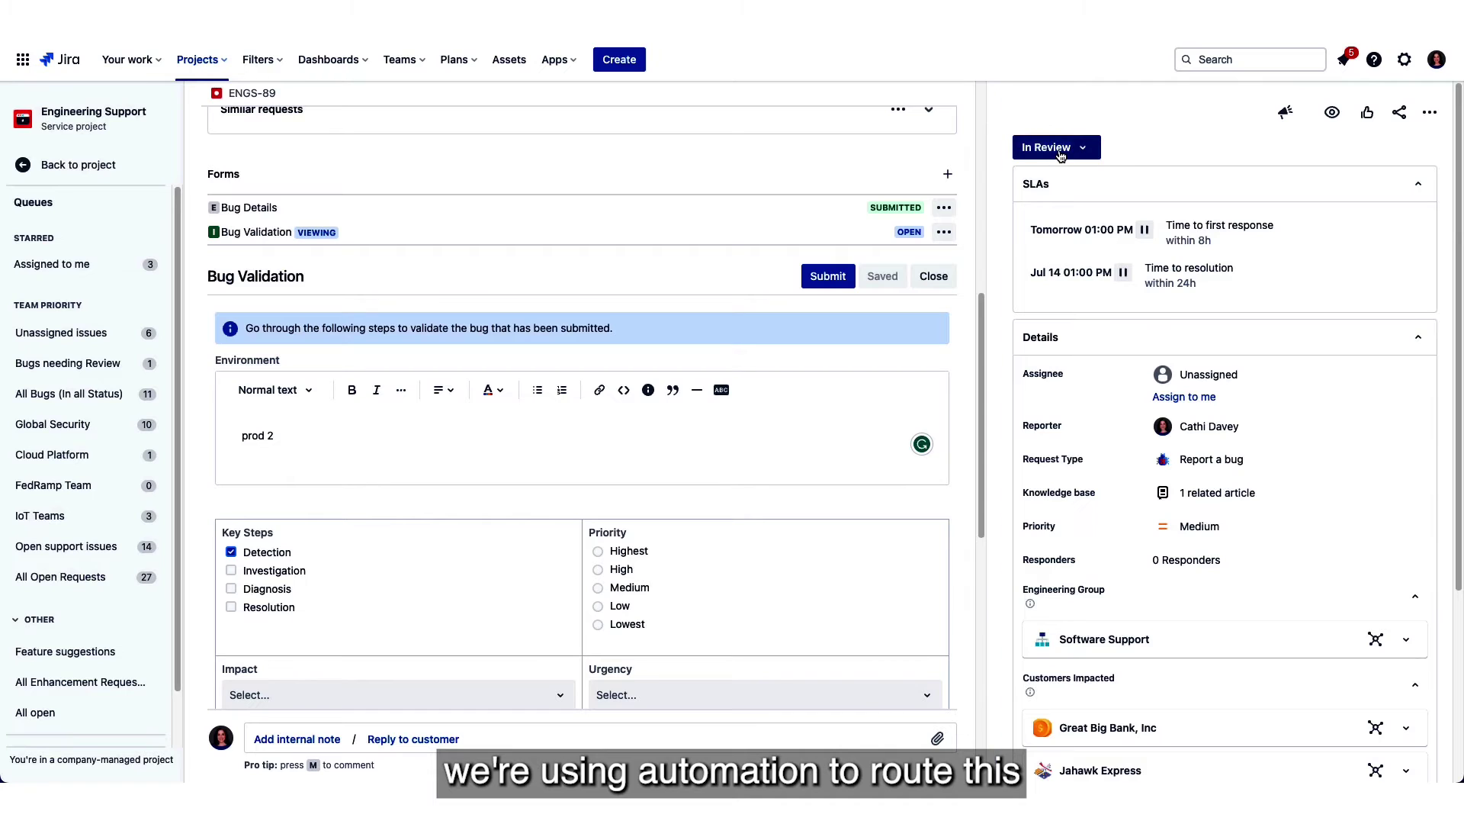
Transition ENGS-89 from In Review to Bug Validated, producing linked fix issue PLAT-17522
click(1058, 151)
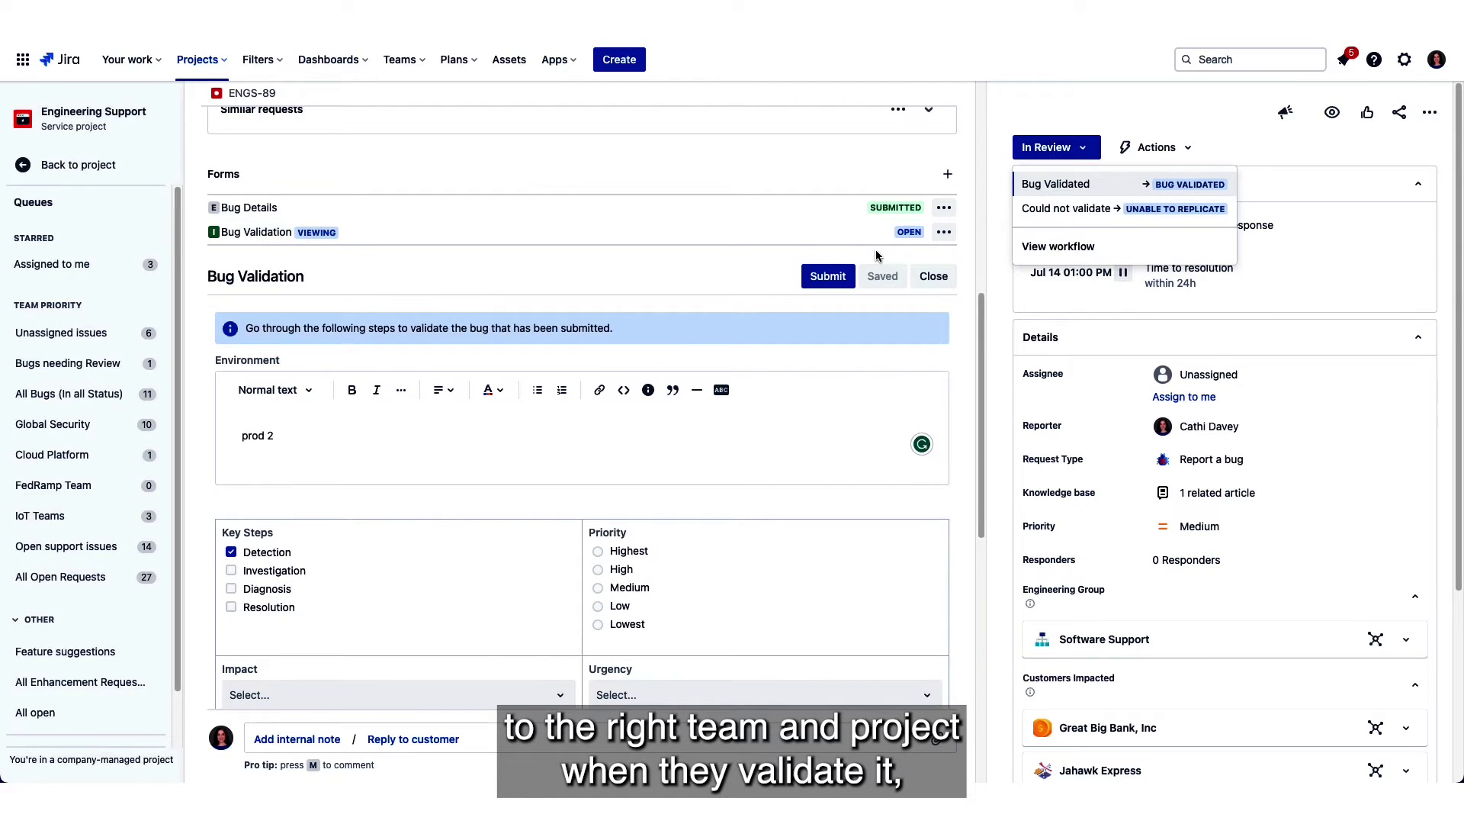
scroll(875, 249, up, 7)
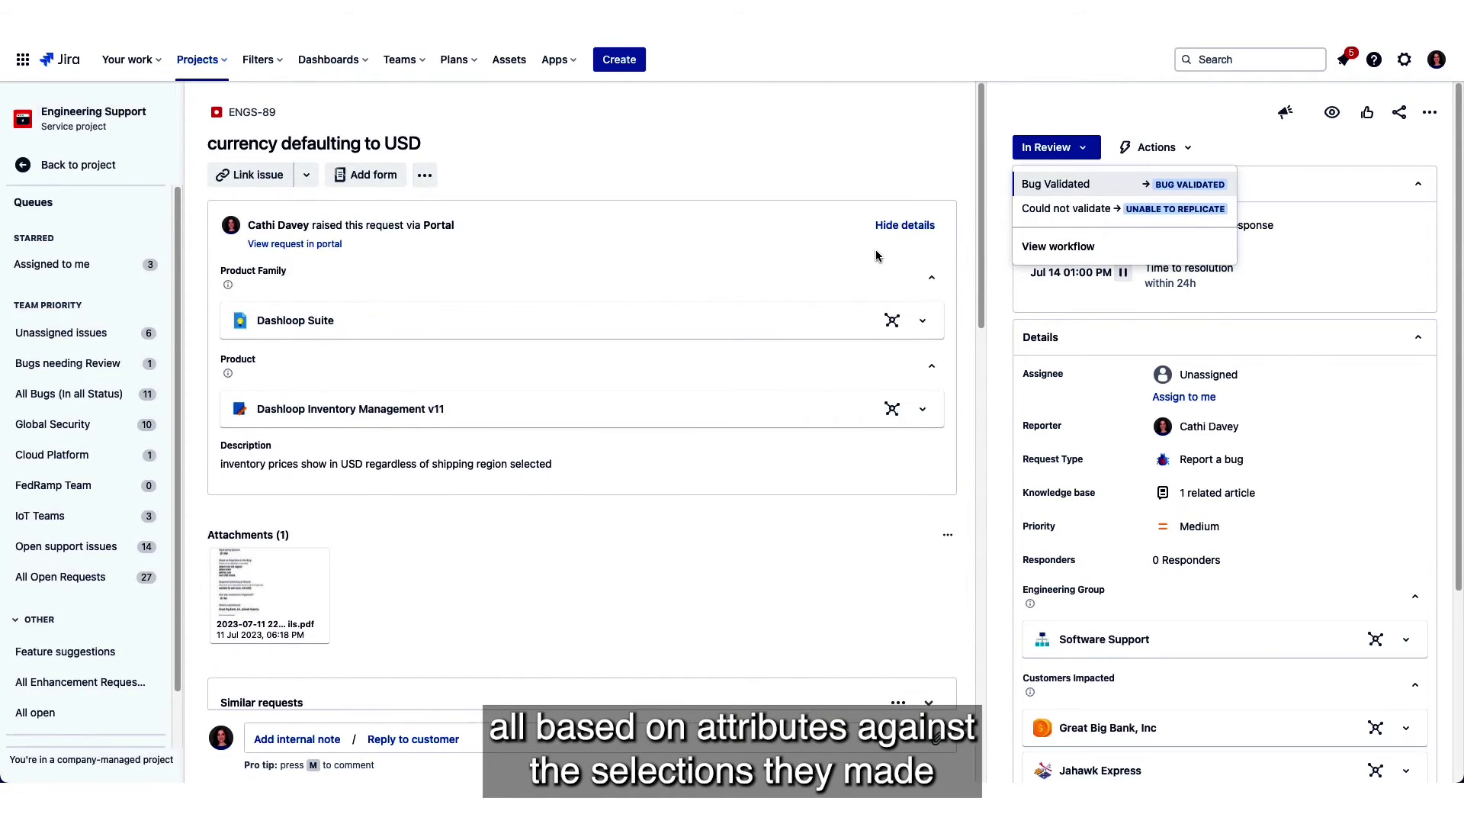
click(924, 320)
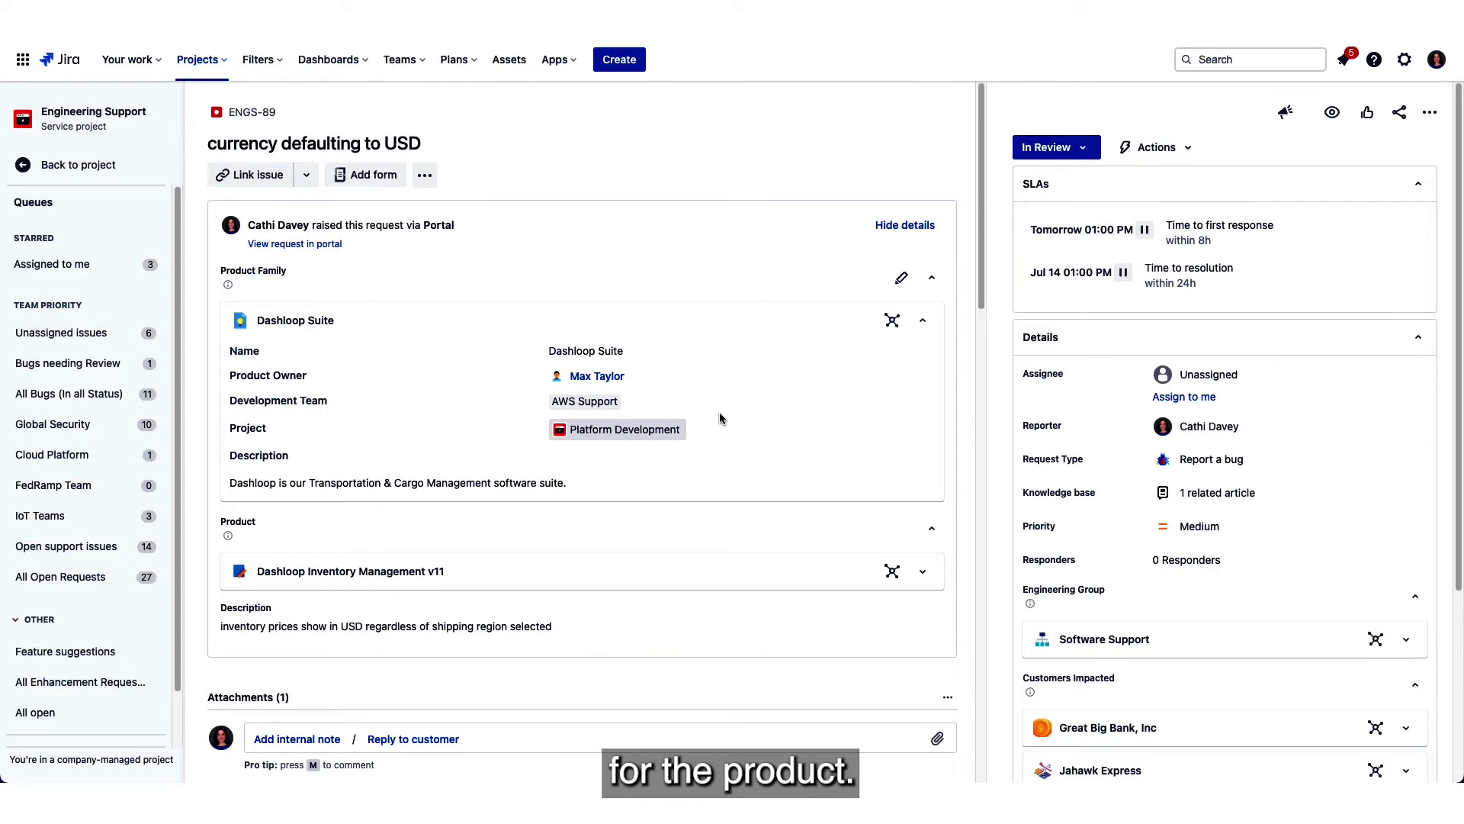
click(1044, 148)
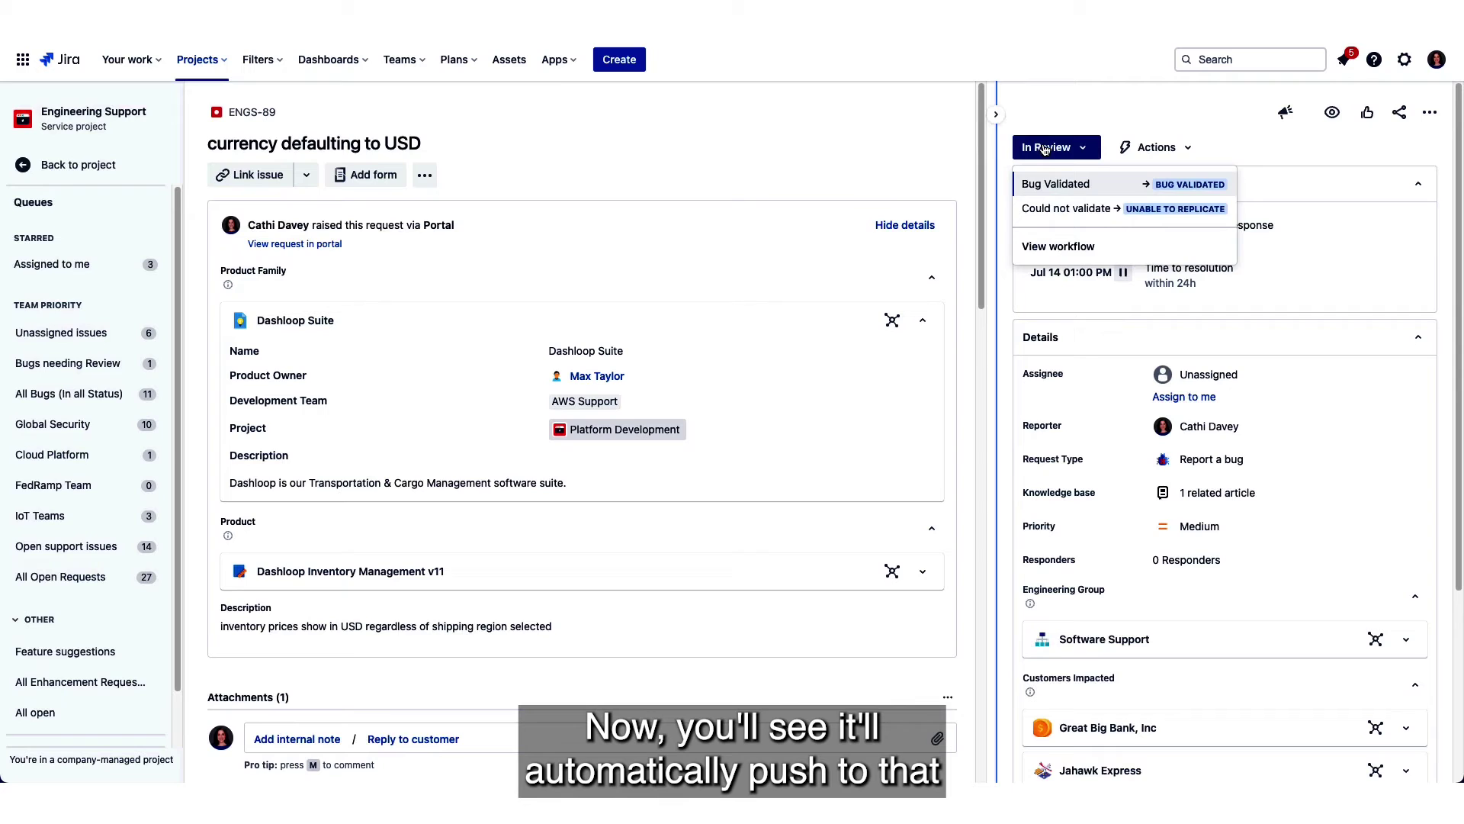
click(1141, 185)
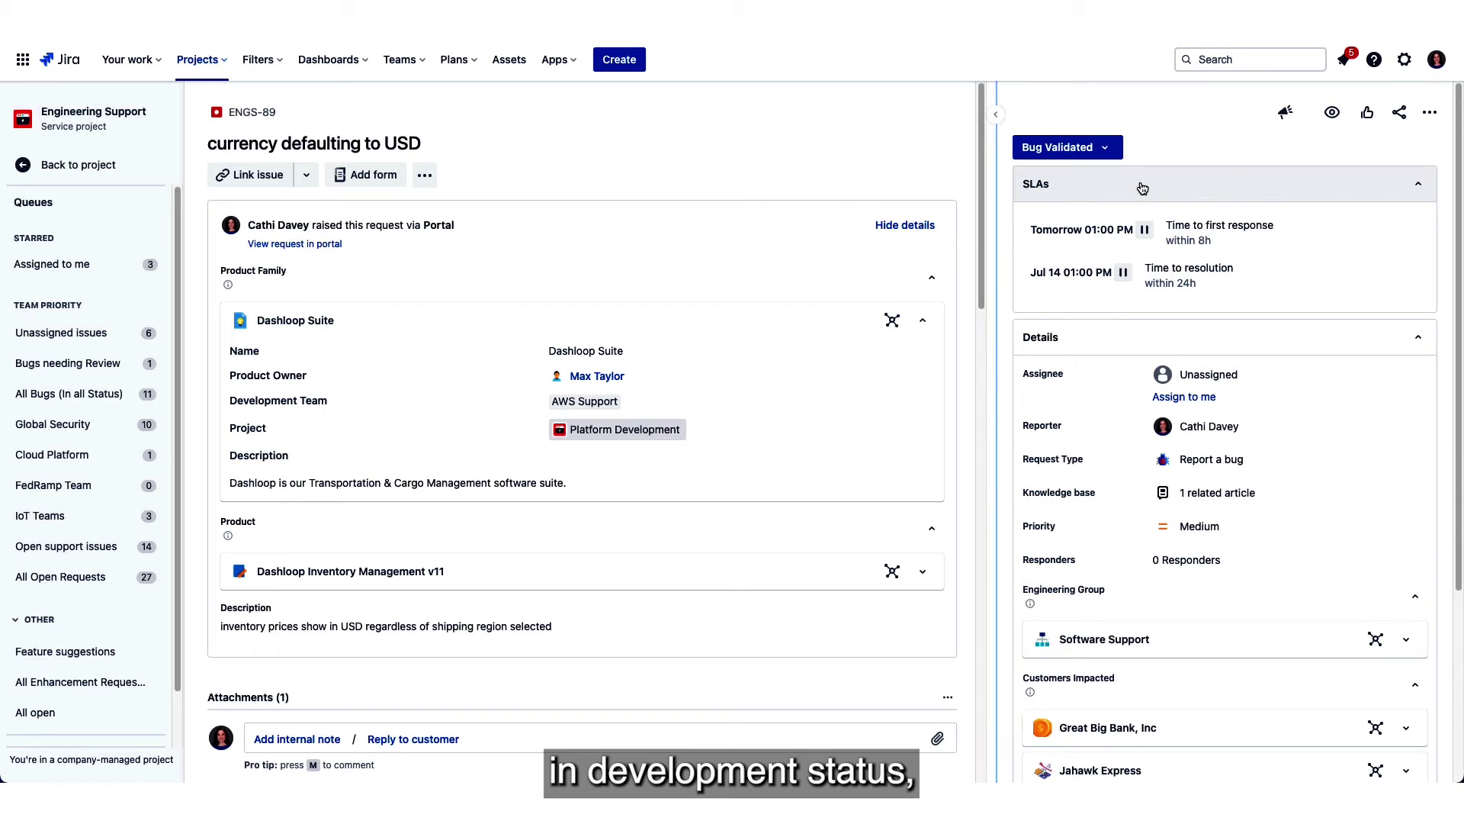
scroll(826, 461, down, 4)
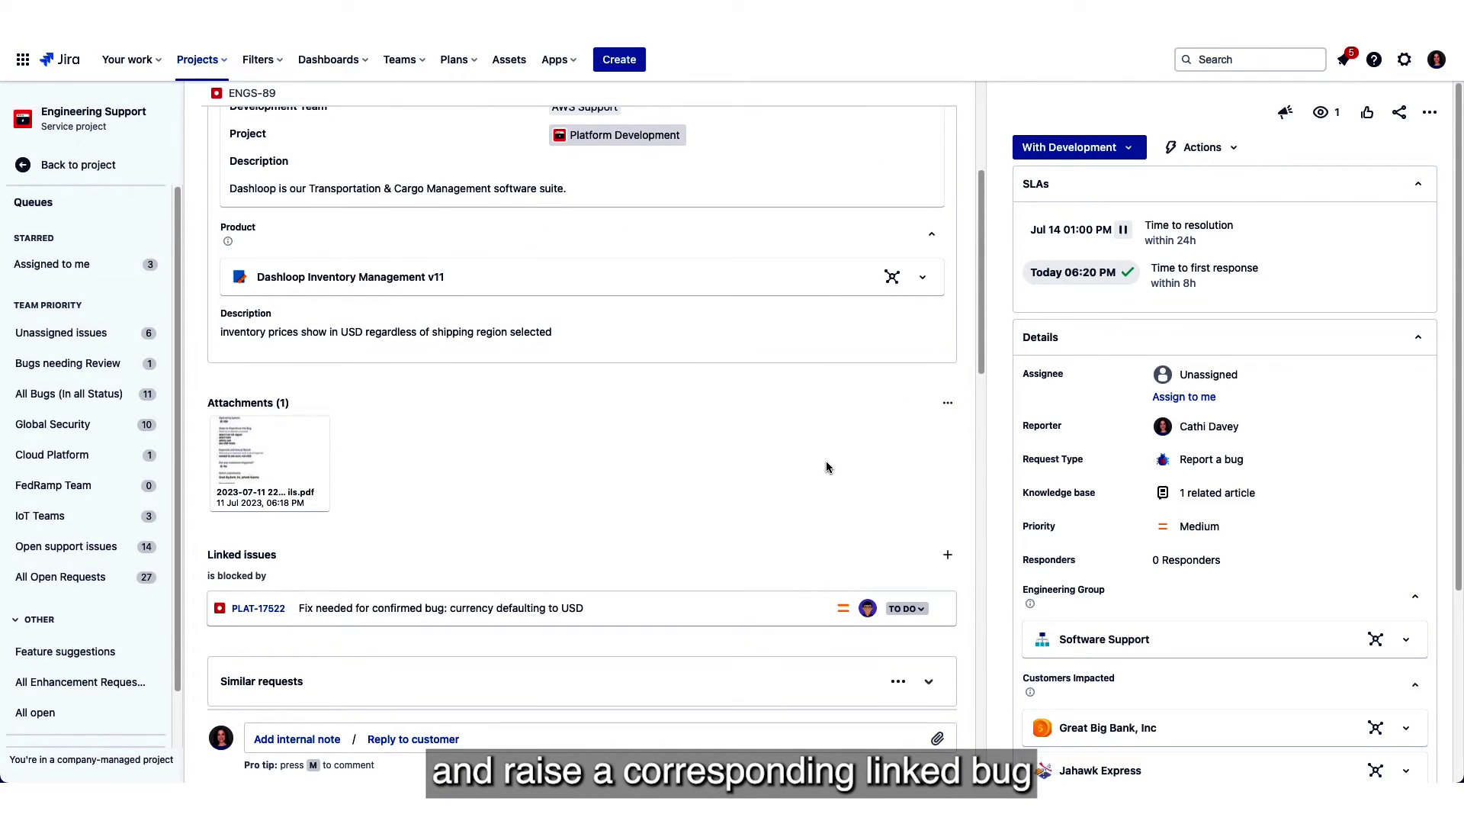
Open linked issue PLAT-17522 and expand its Dashloop Suite and Great Big Bank detail cards
scroll(826, 467, down, 3)
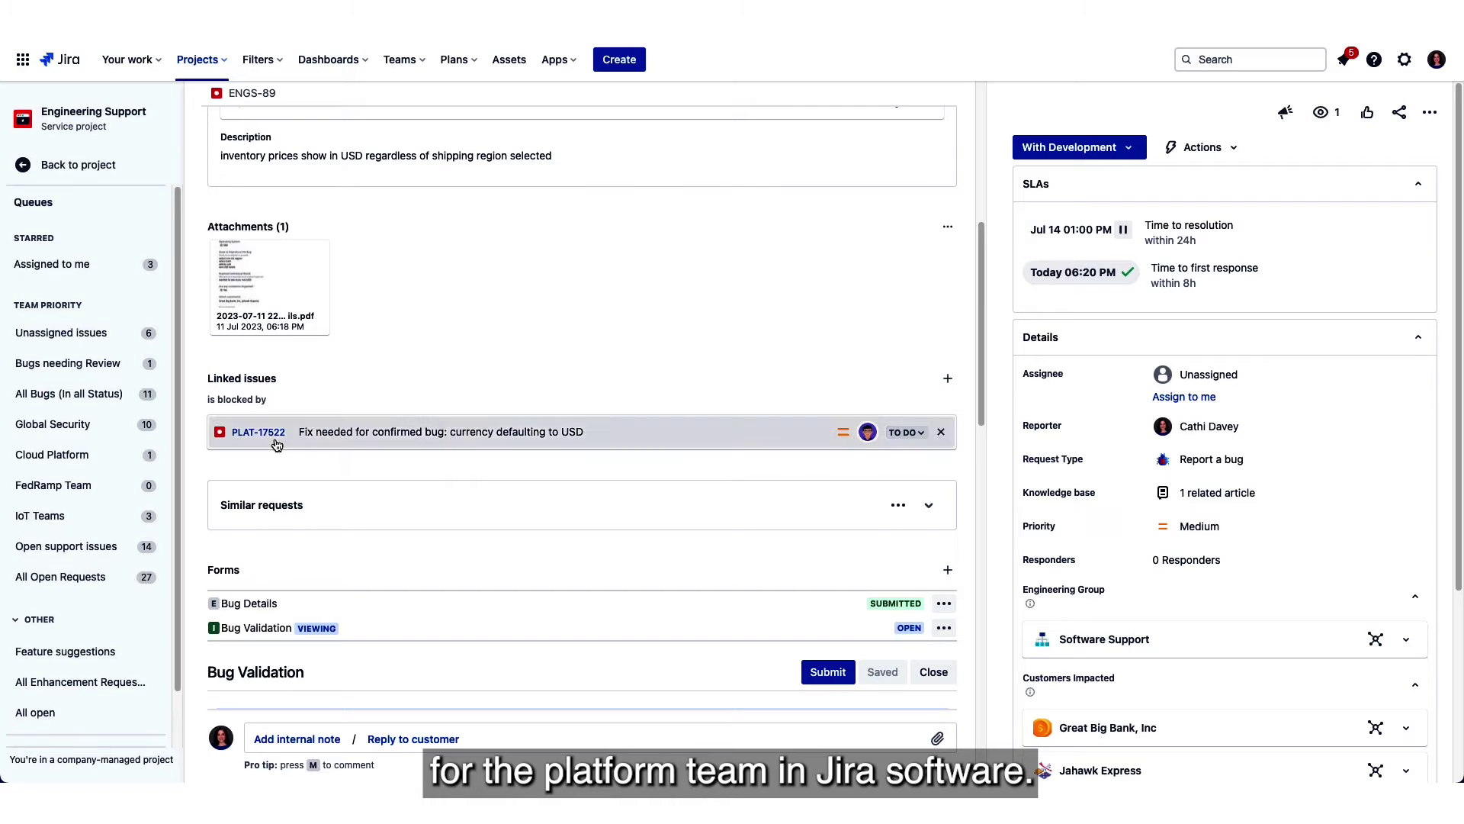
click(277, 446)
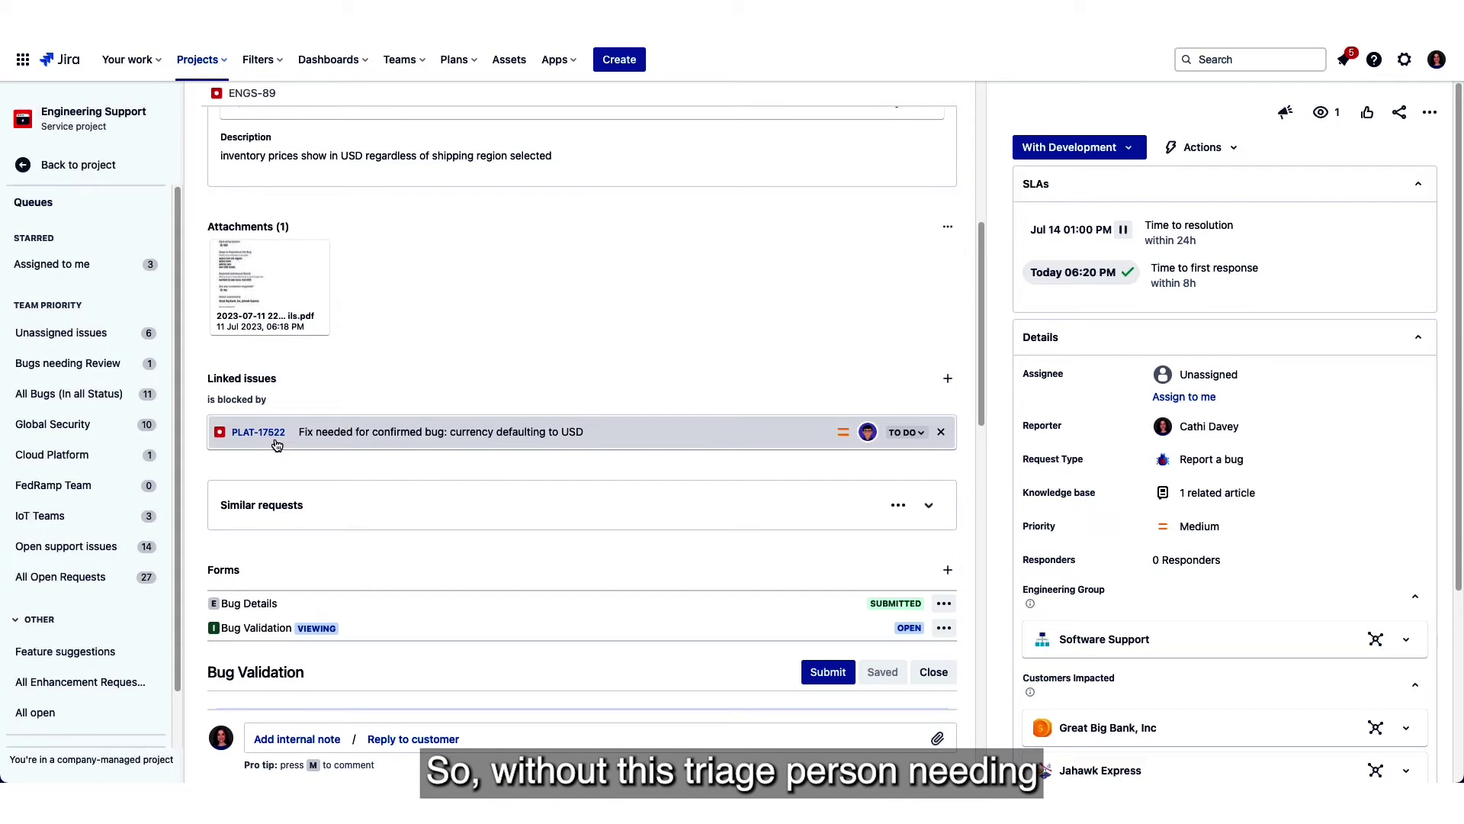
click(272, 433)
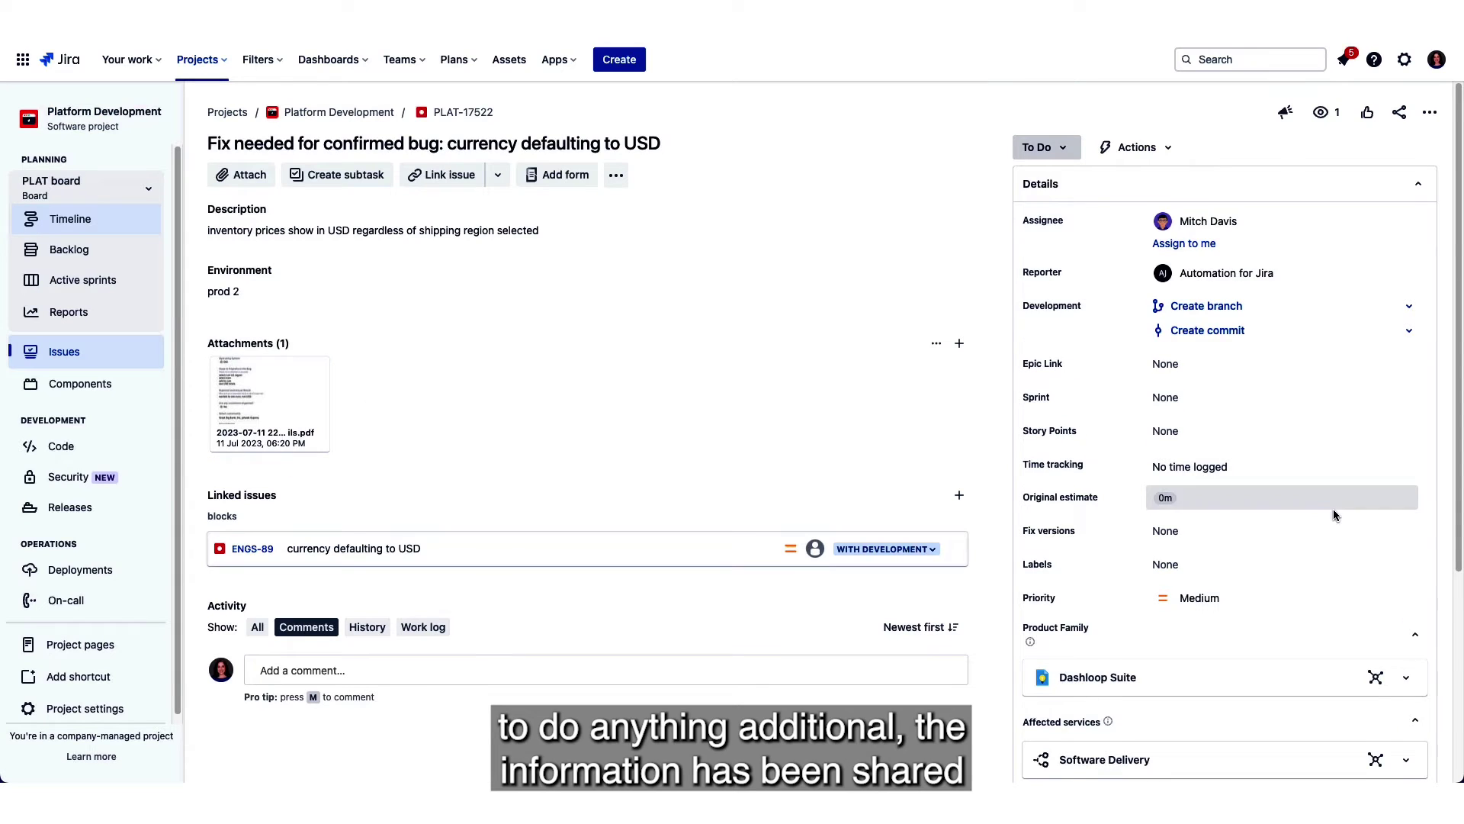
scroll(1380, 516, down, 1)
scroll(1380, 516, down, 4)
click(1406, 515)
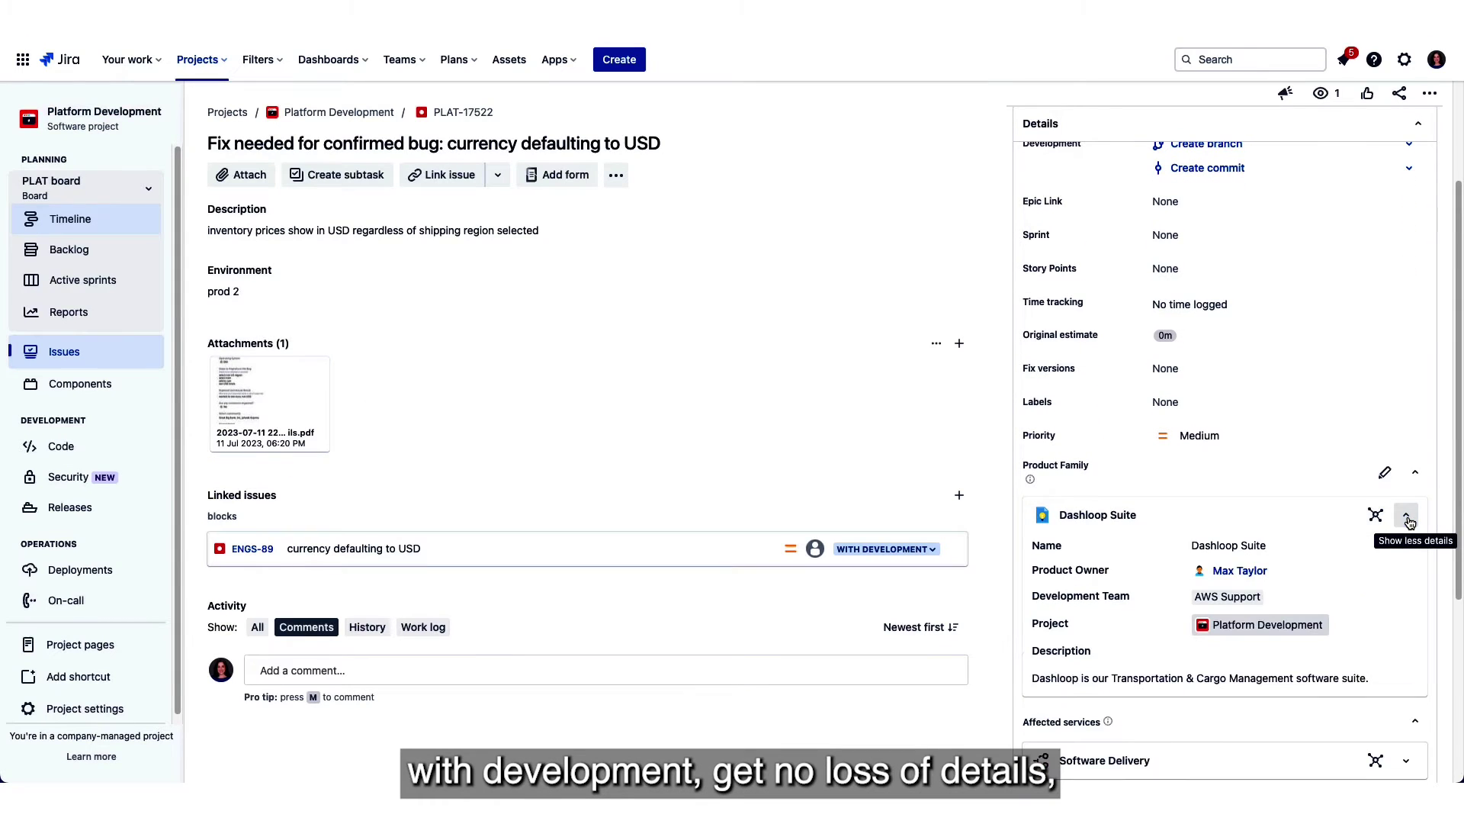
scroll(1383, 571, down, 8)
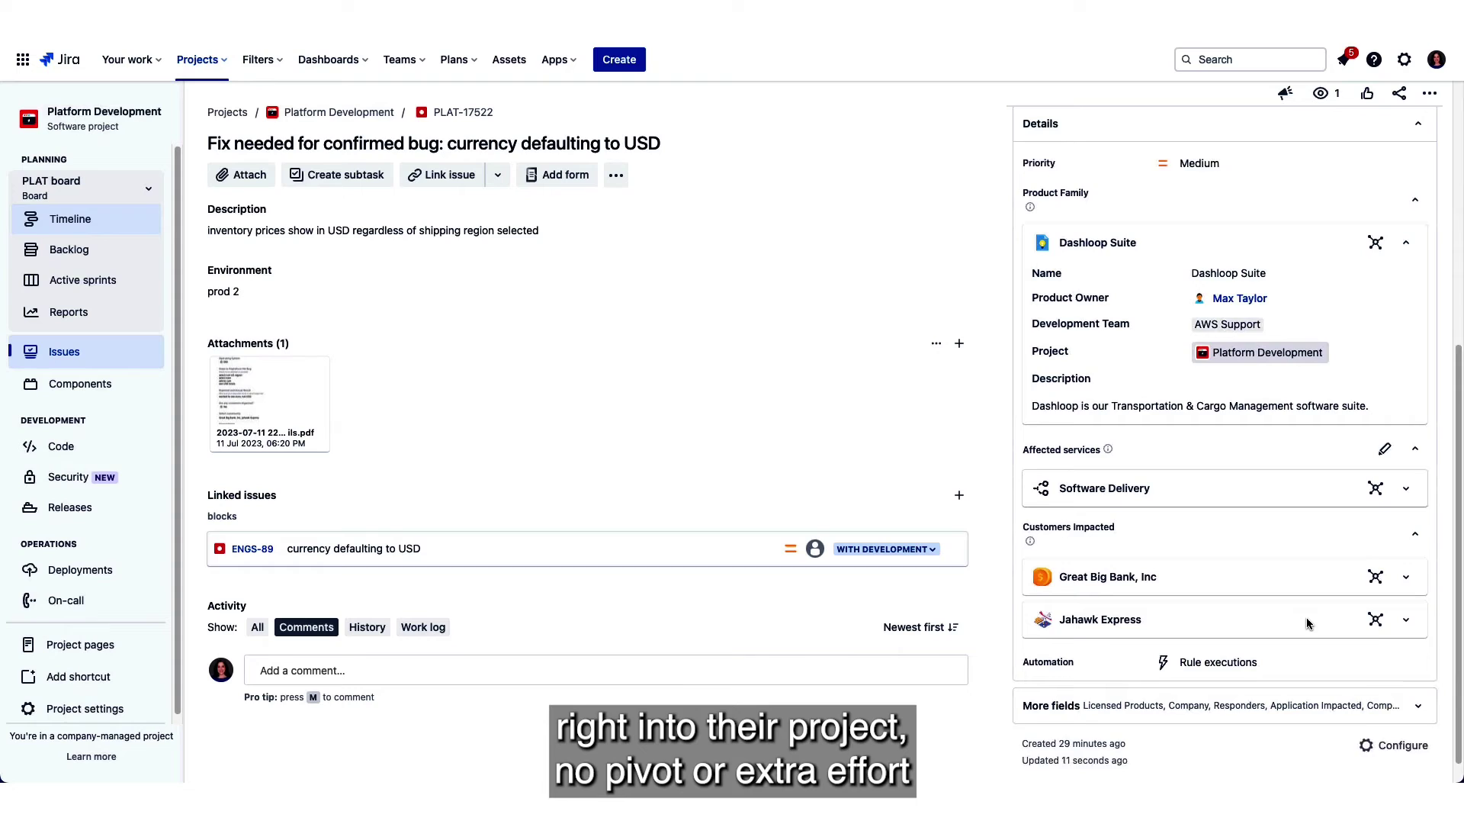
click(1403, 549)
scroll(1407, 568, down, 4)
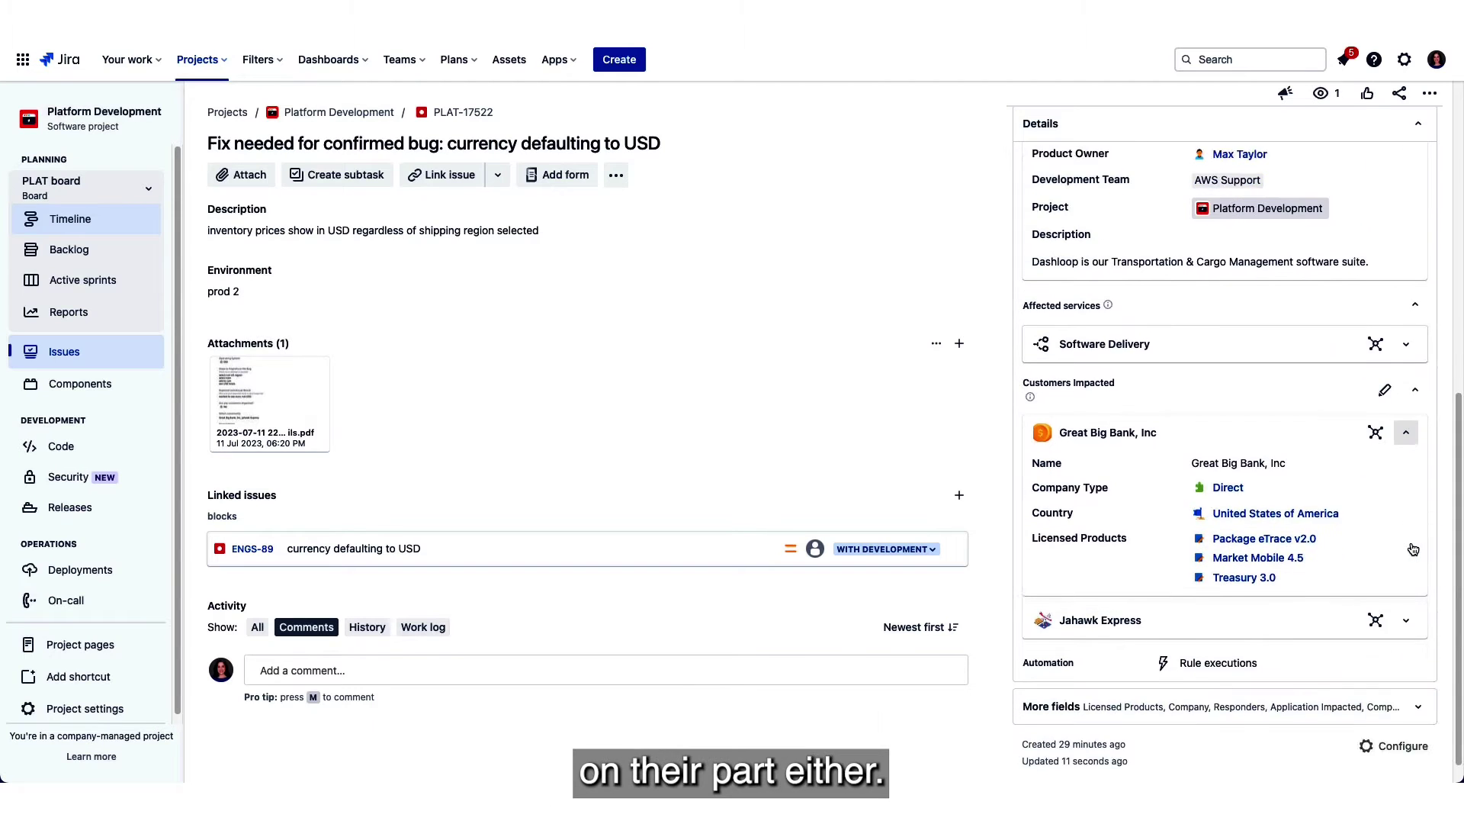
Put PLAT-17522 in sprint July 2023 with 1 story point, then view the board's active sprints
click(1408, 594)
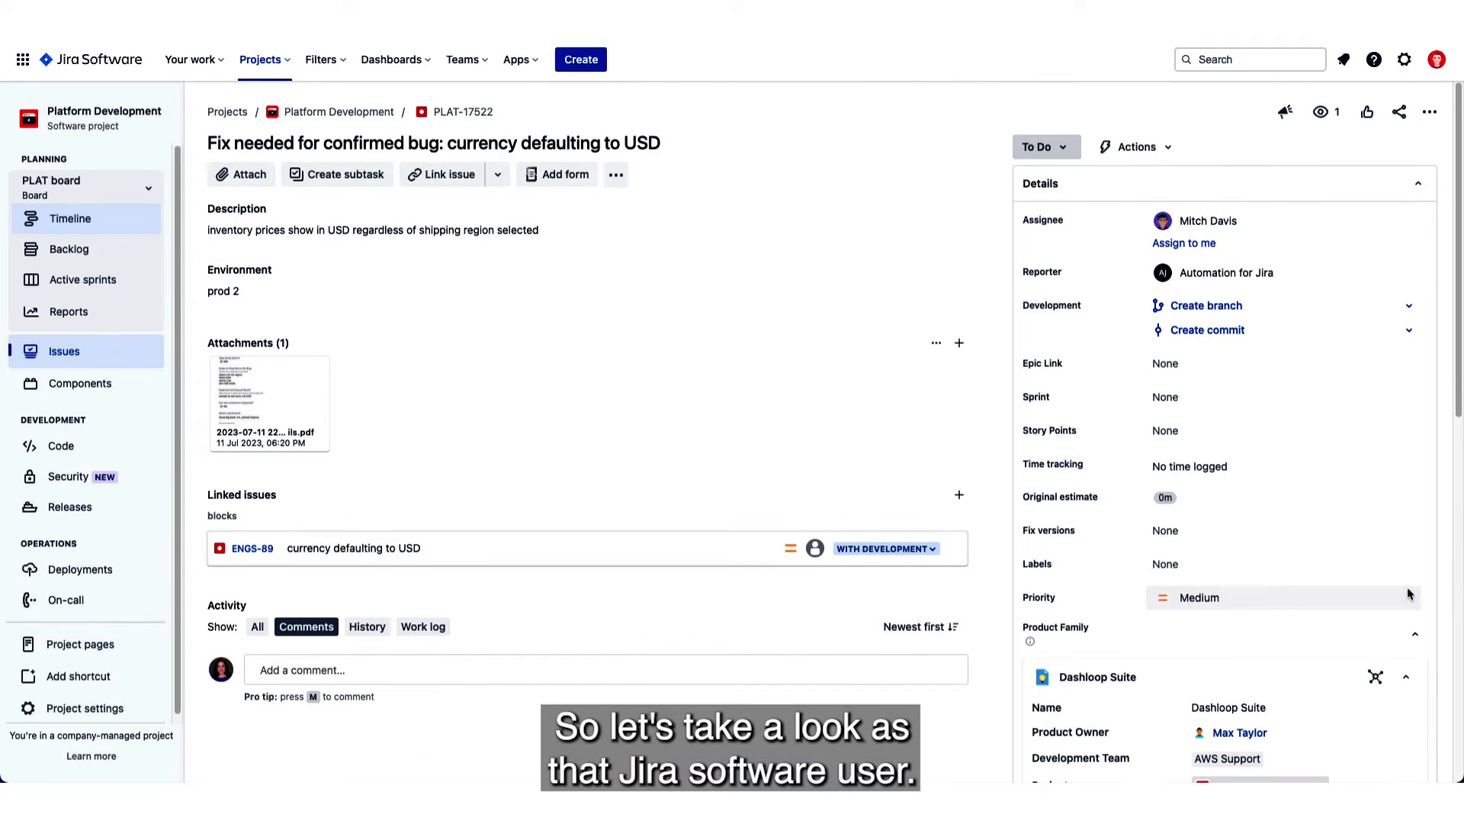
click(1214, 397)
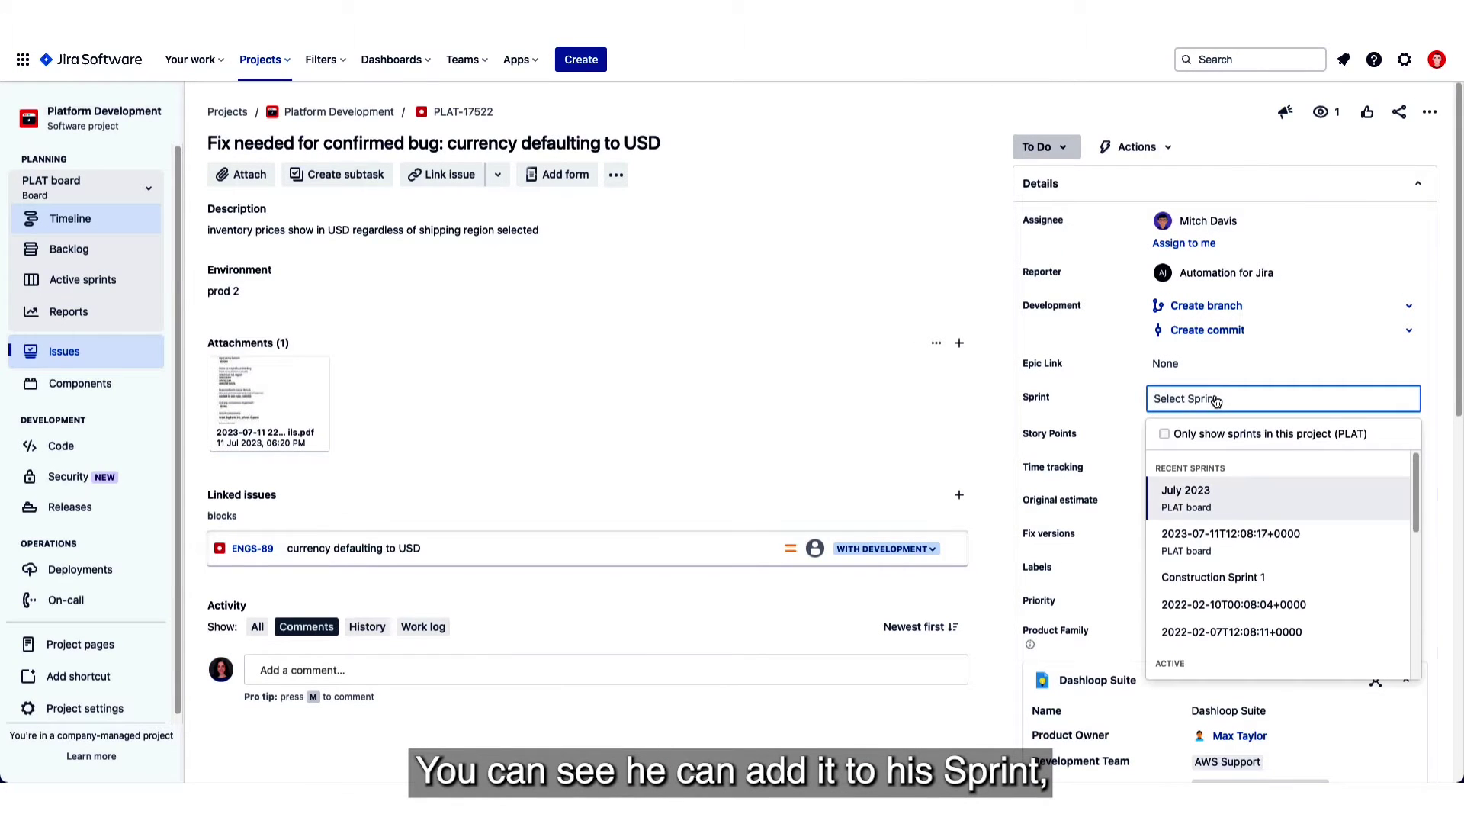
click(1233, 499)
click(1240, 437)
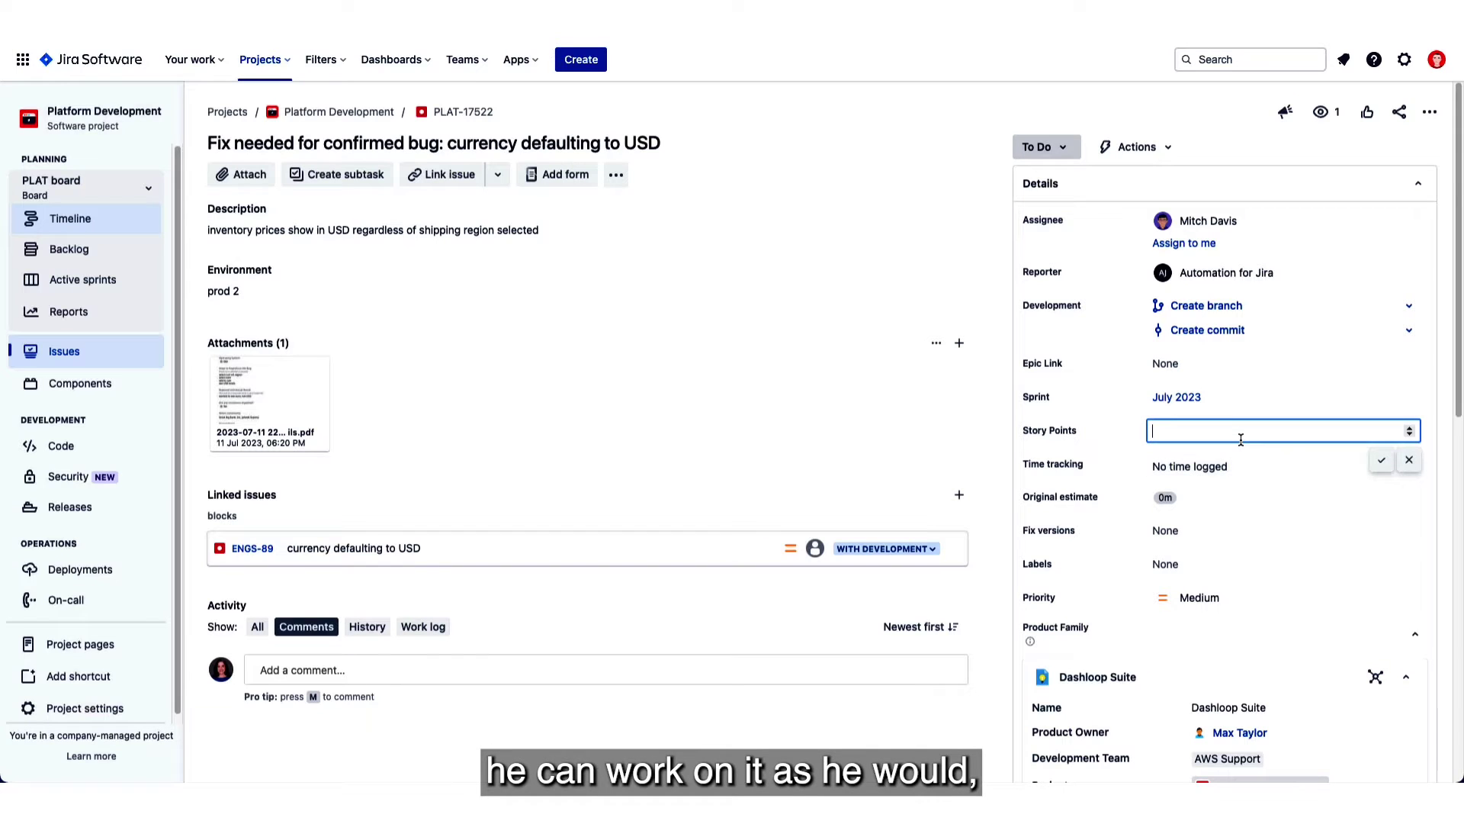
text(1)
click(1381, 460)
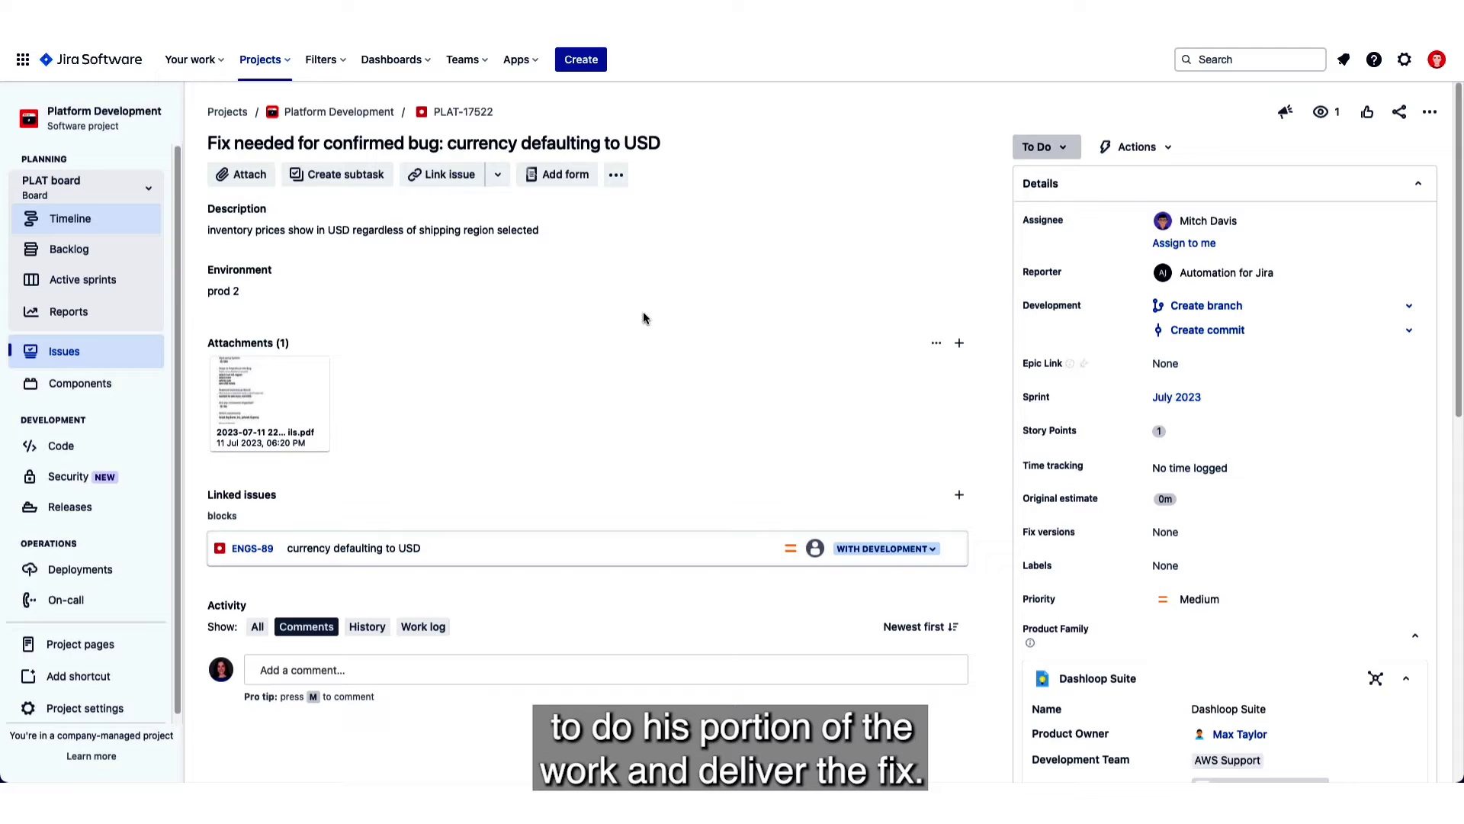
click(107, 284)
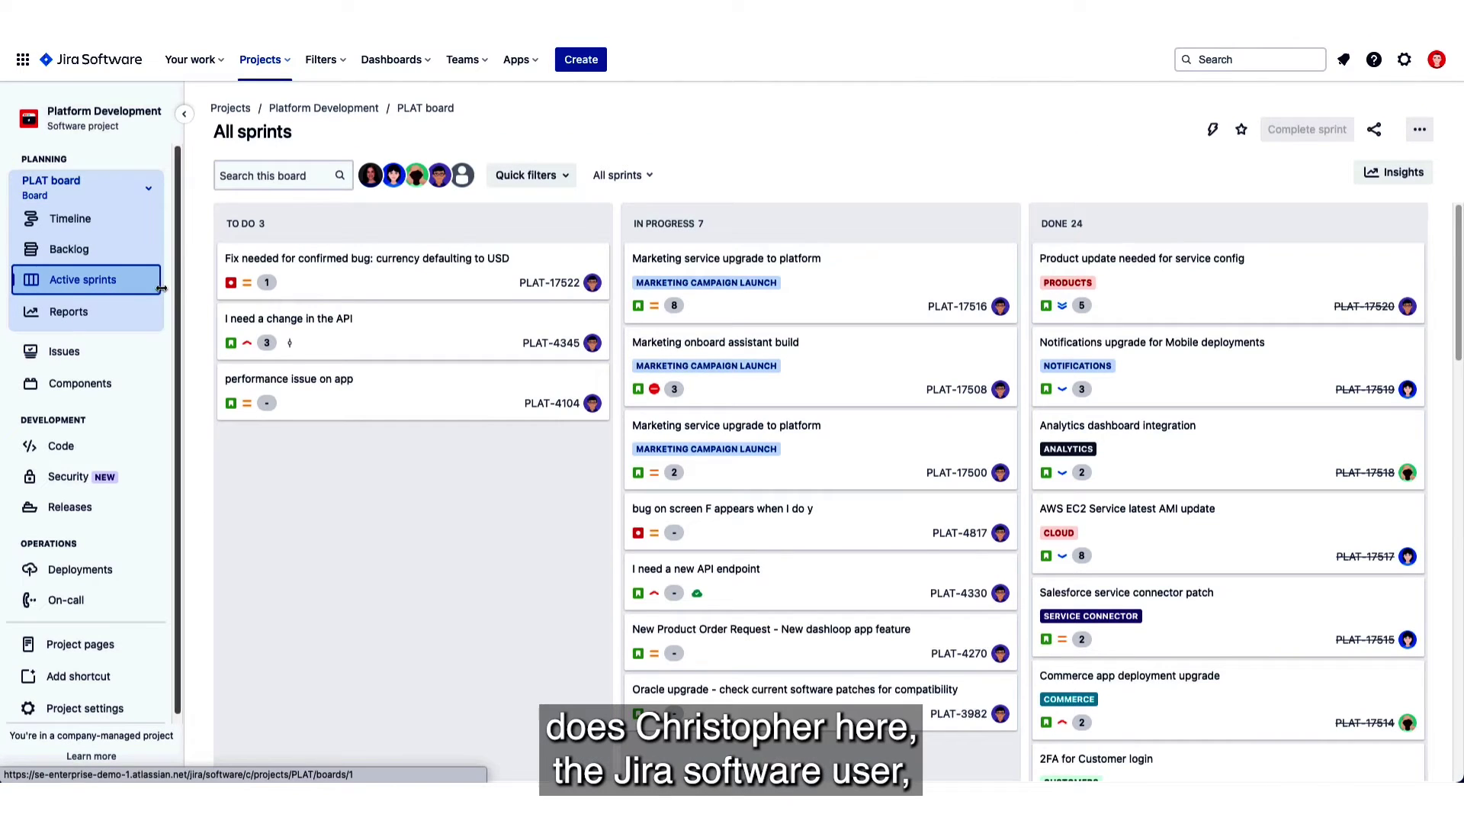
Drag PLAT-17522 to In Progress on the sprint board and open its issue details
drag(338, 282, 699, 278)
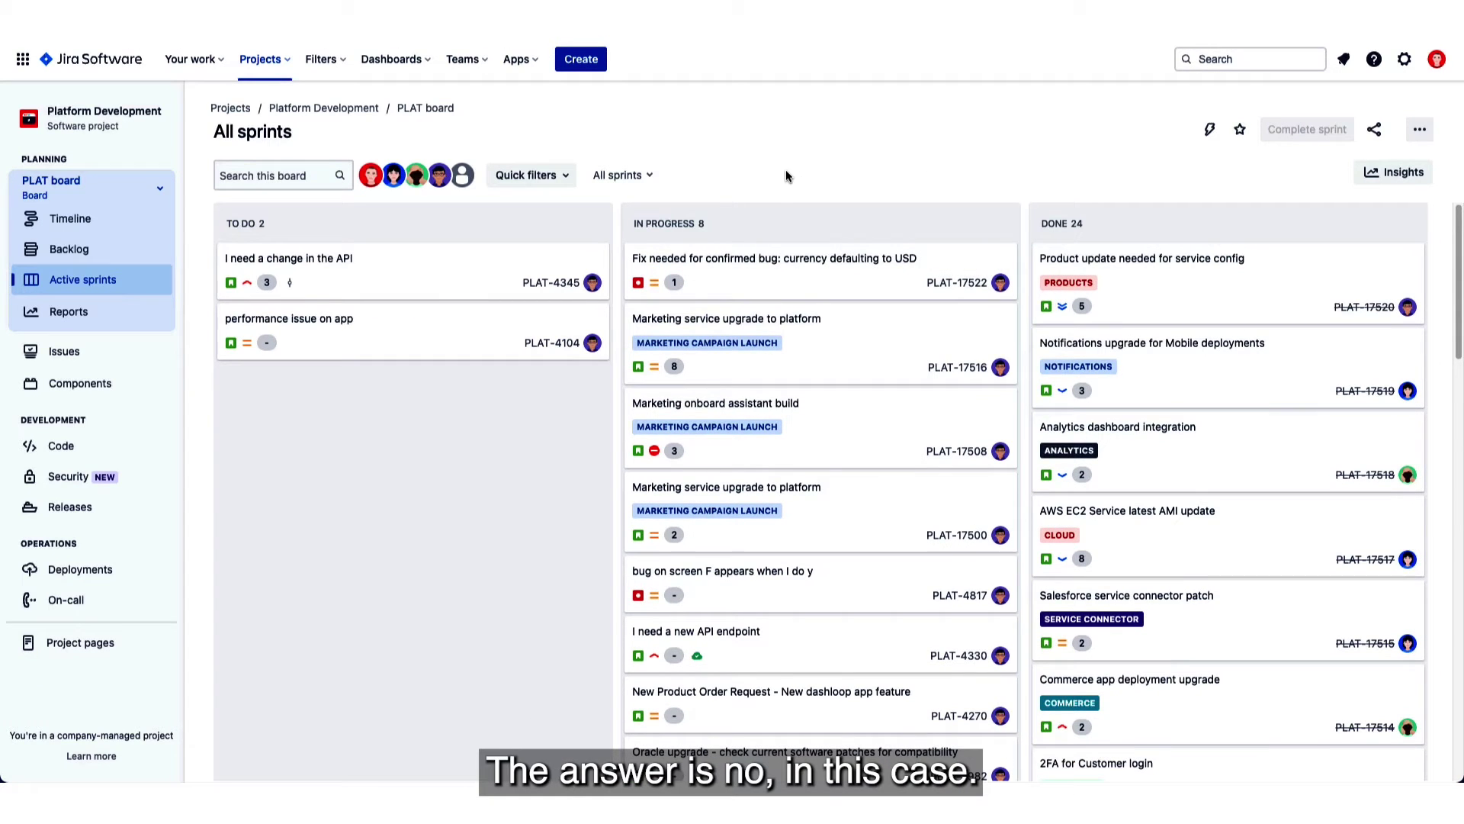
click(750, 263)
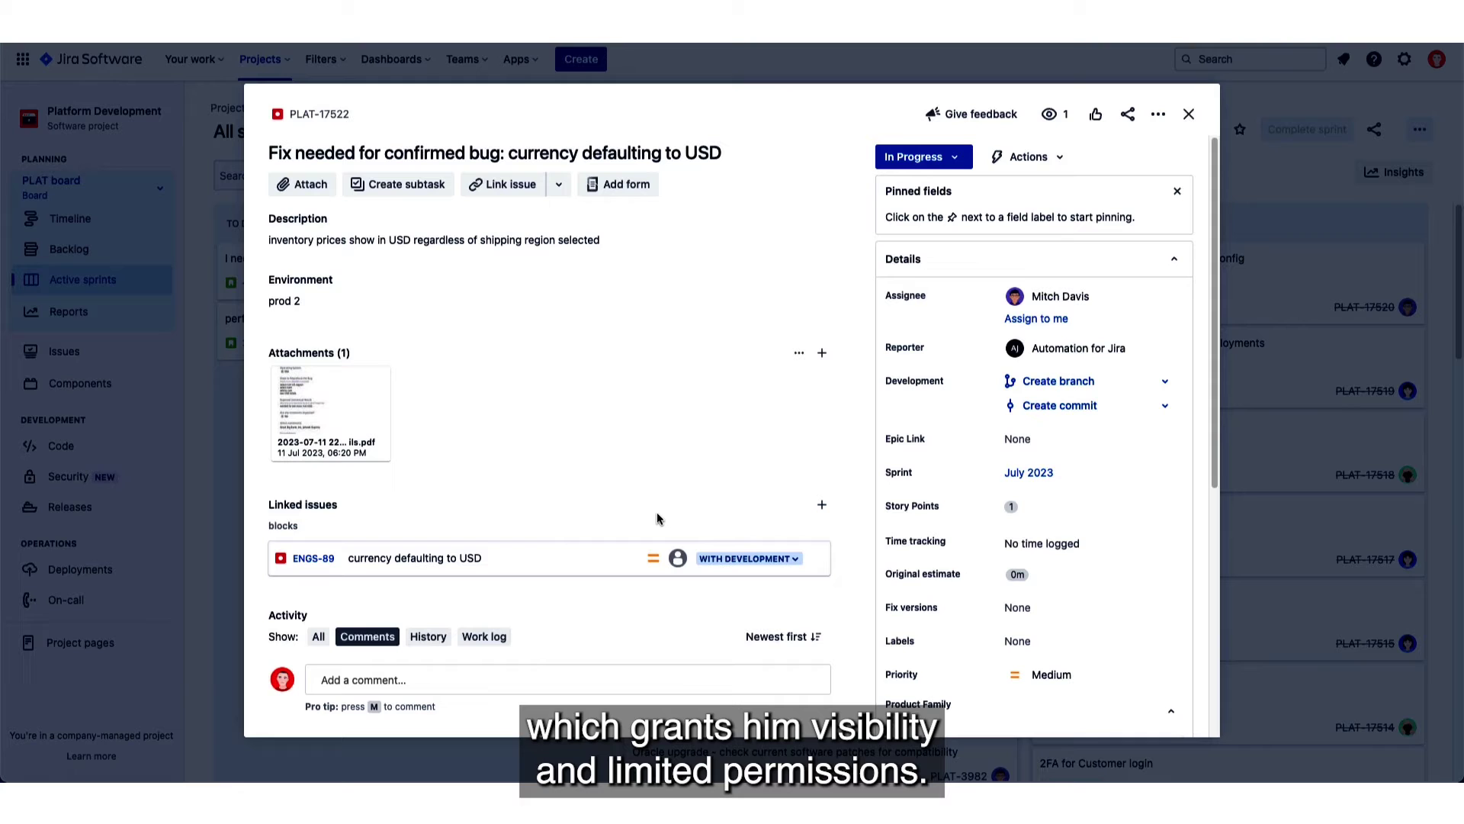
Open linked request ENGS-89, scroll down to Activity, and begin an internal note
click(313, 559)
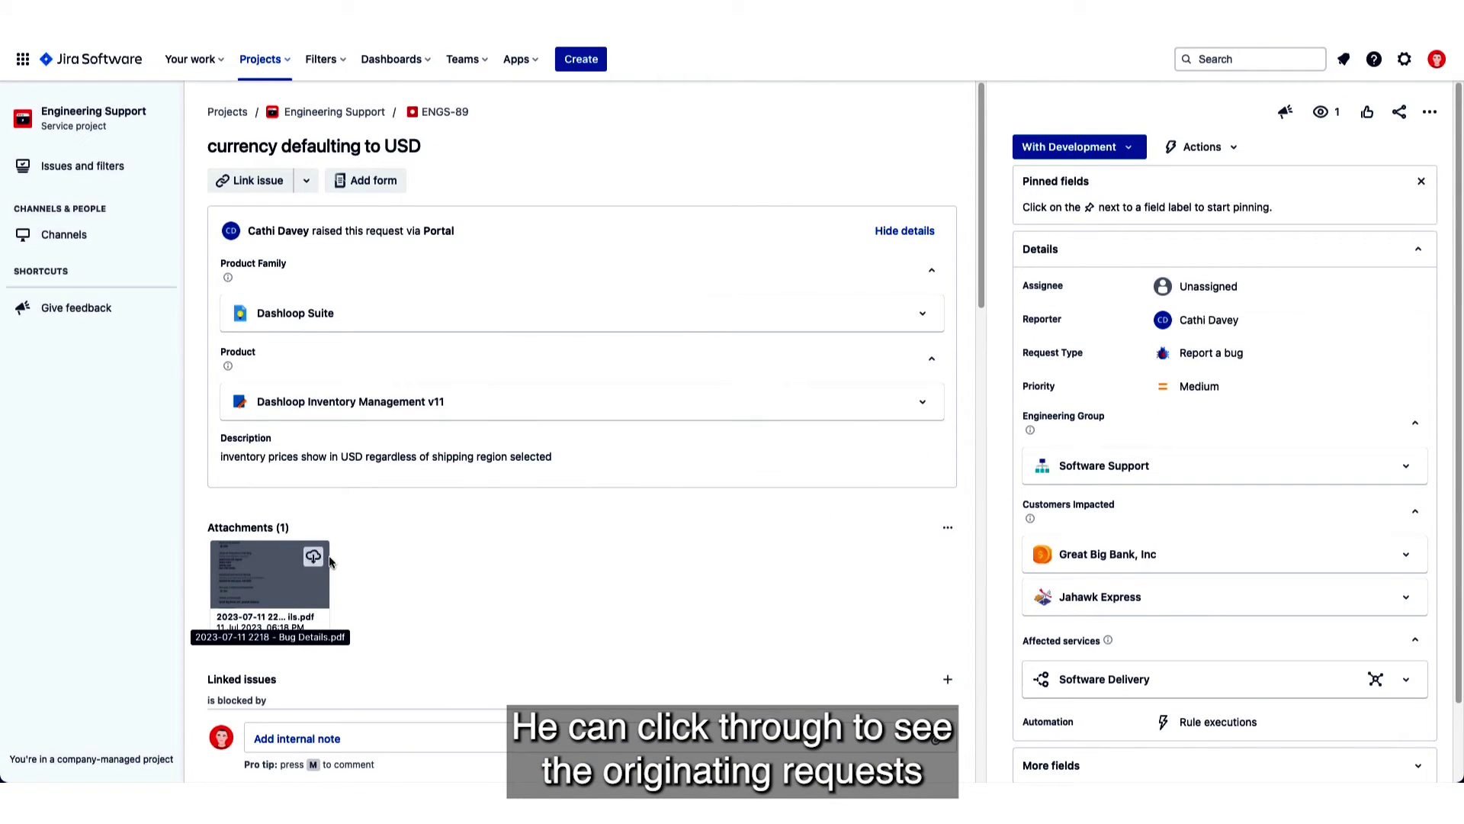
scroll(763, 548, down, 3)
scroll(763, 548, down, 3)
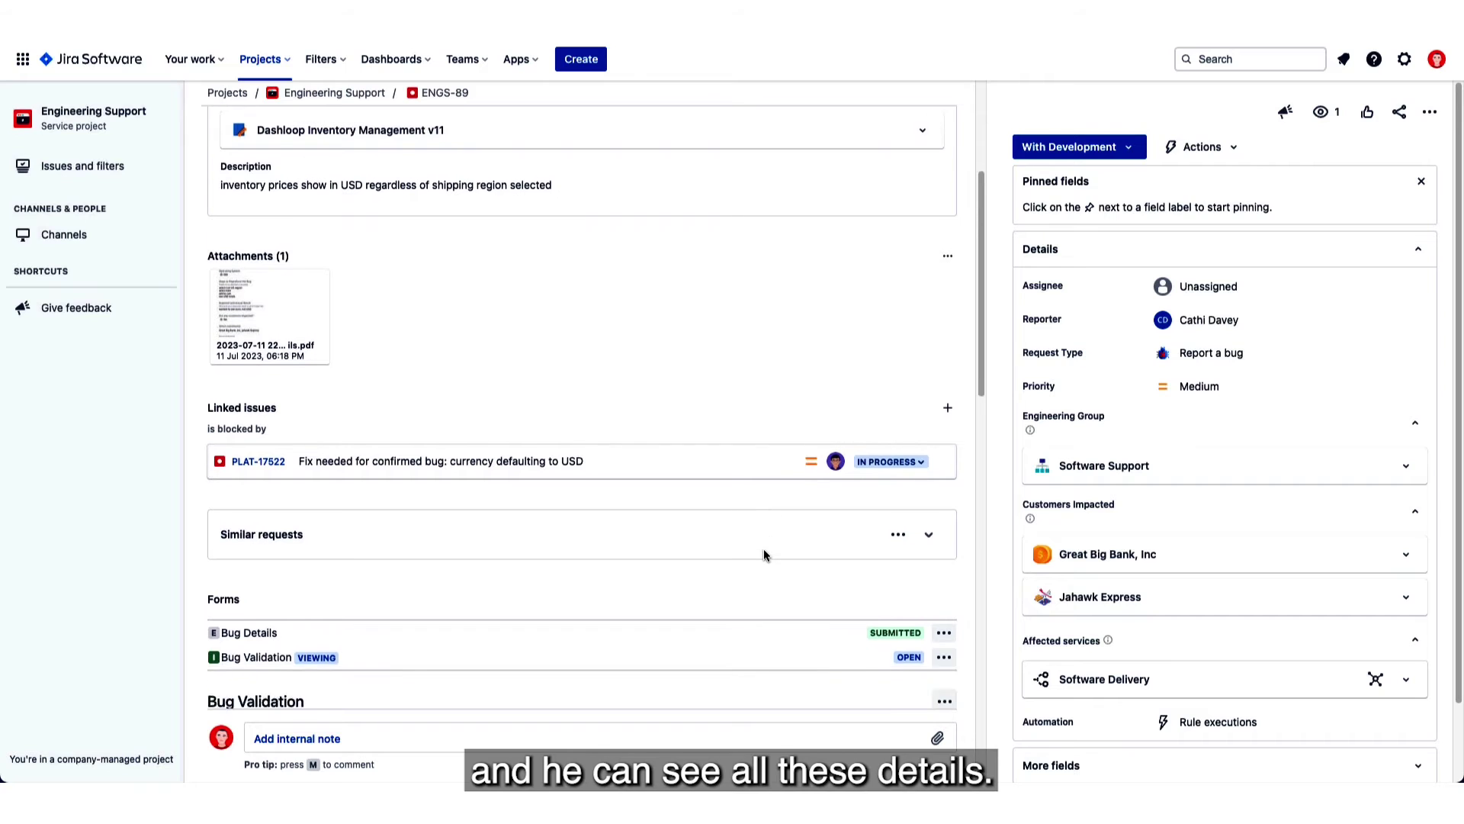
scroll(763, 549, down, 6)
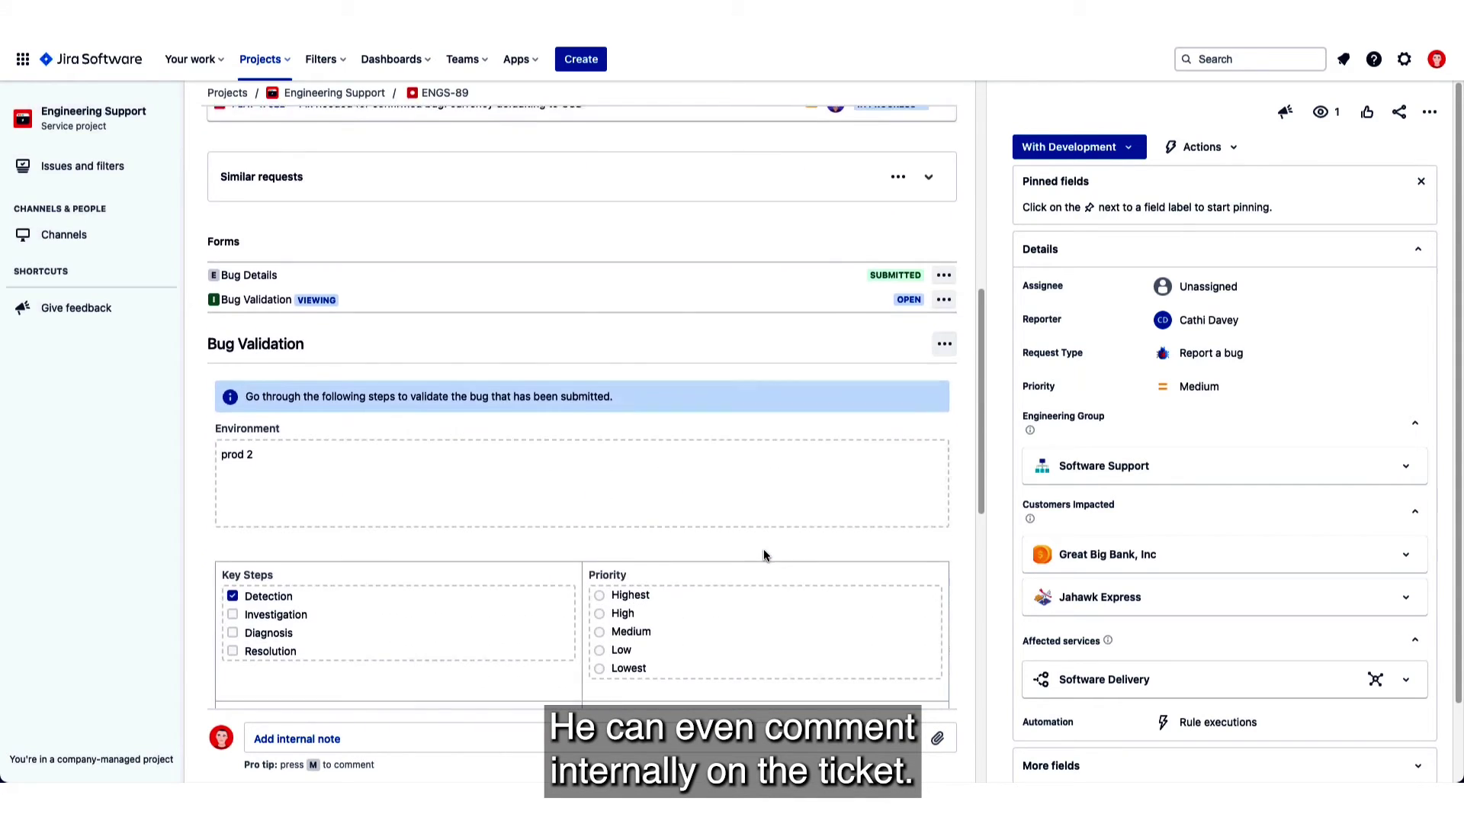
scroll(764, 555, down, 5)
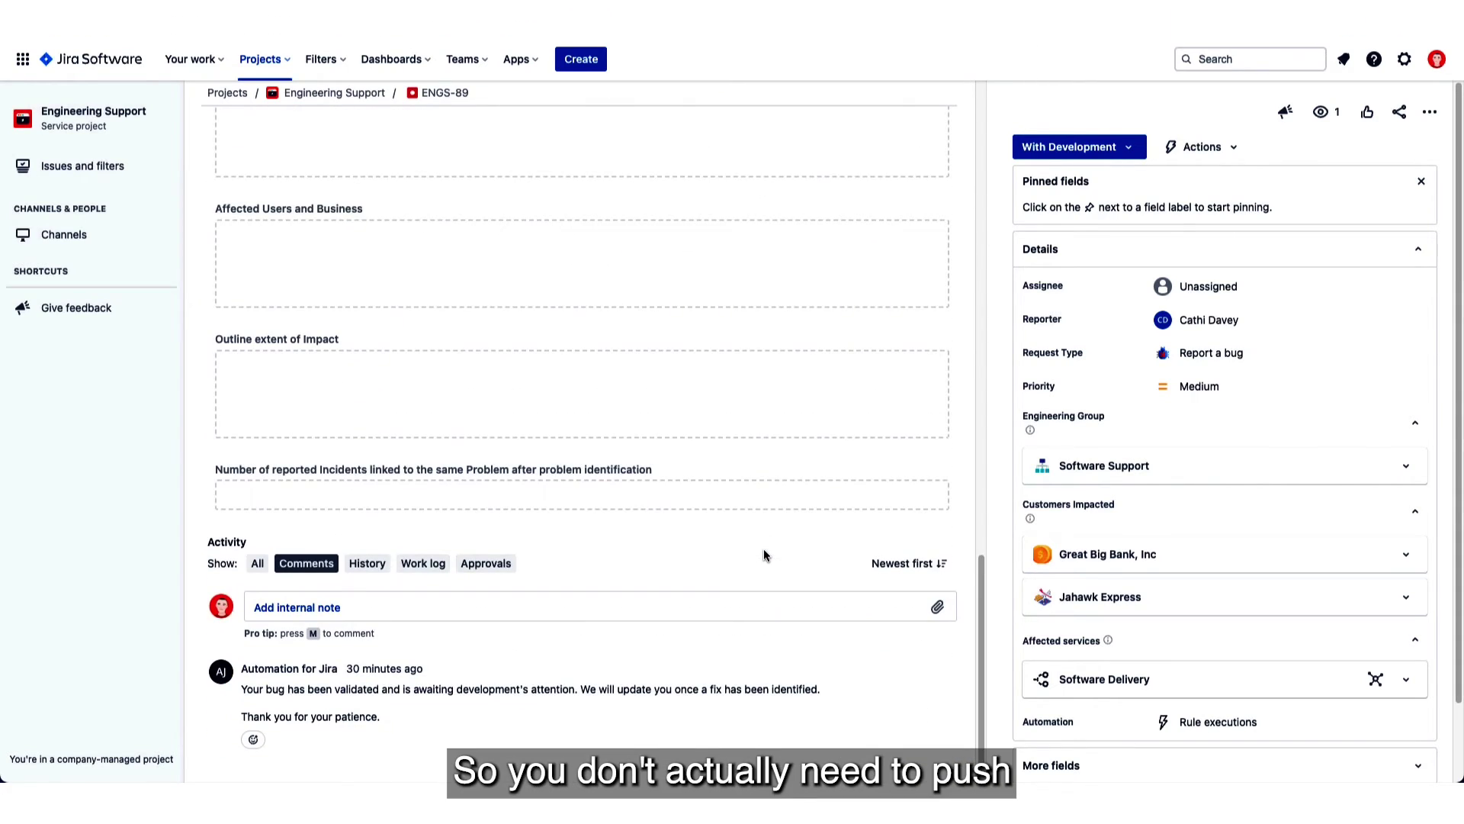
click(301, 607)
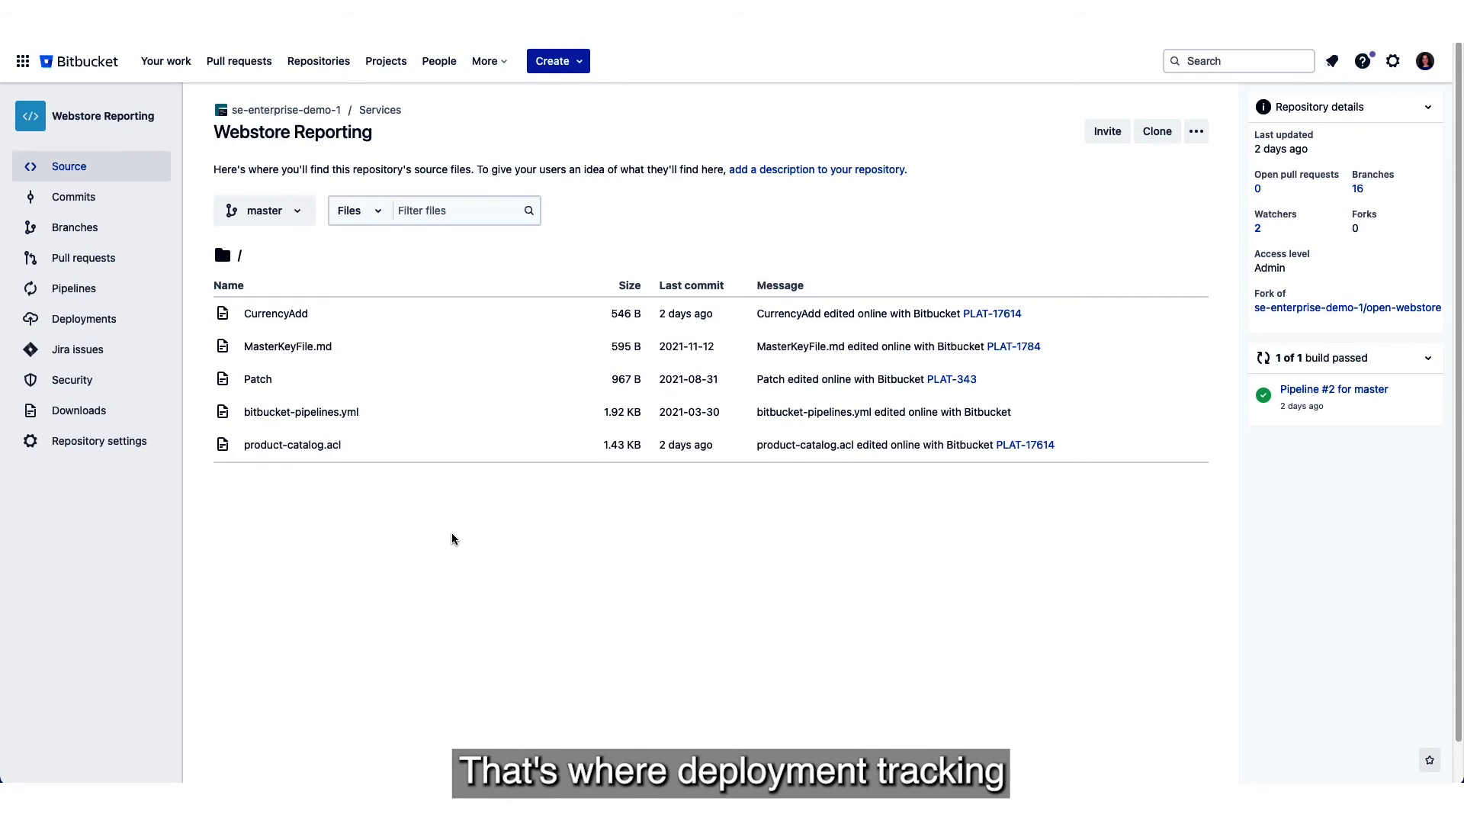
Edit CurrencyAdd: prefix line 1 with 'OK. OK. ' and add a '* More rules' bullet after Other guidelines
click(279, 316)
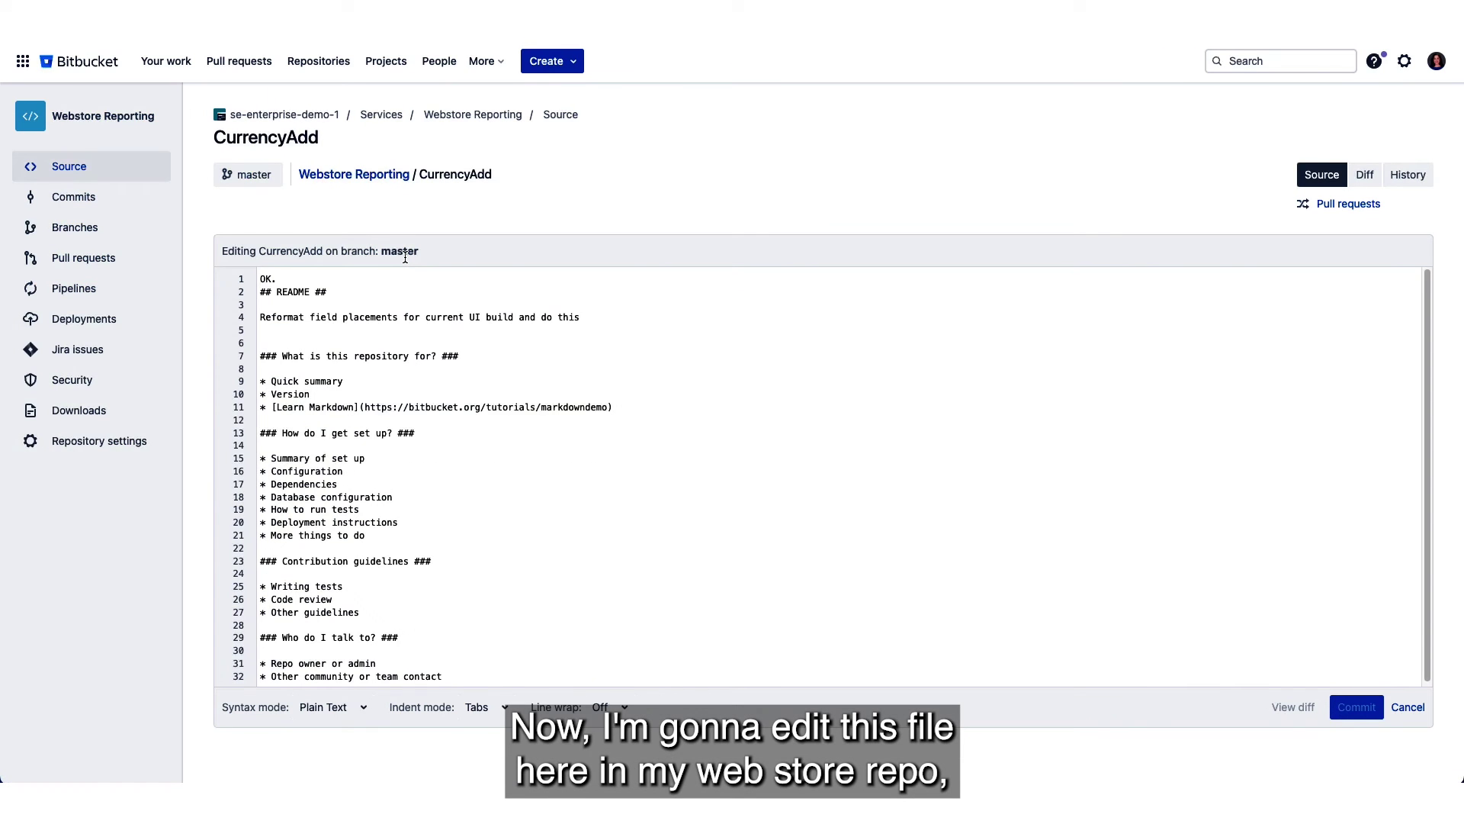
text(O)
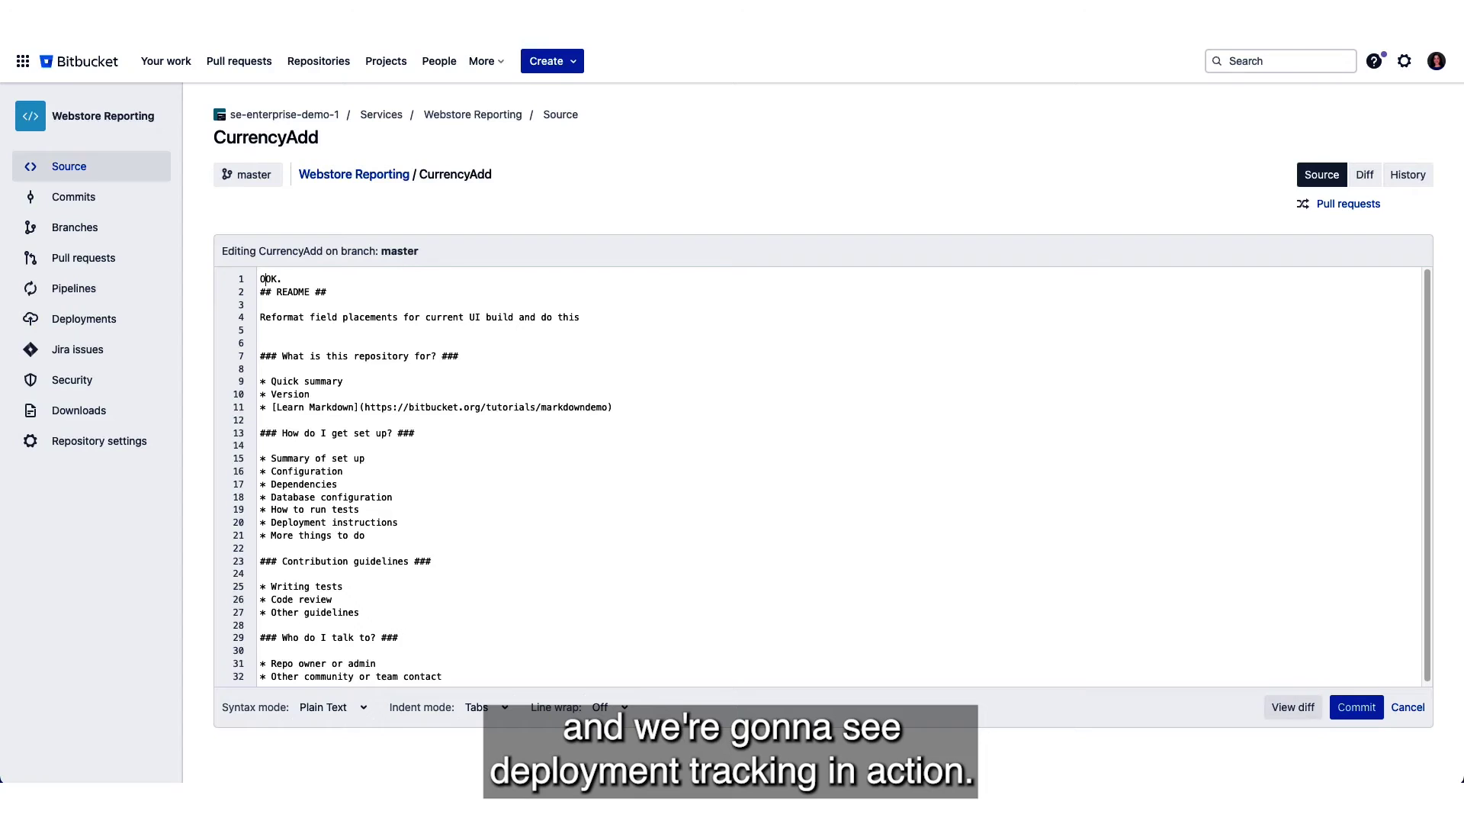
text(K. OK.)
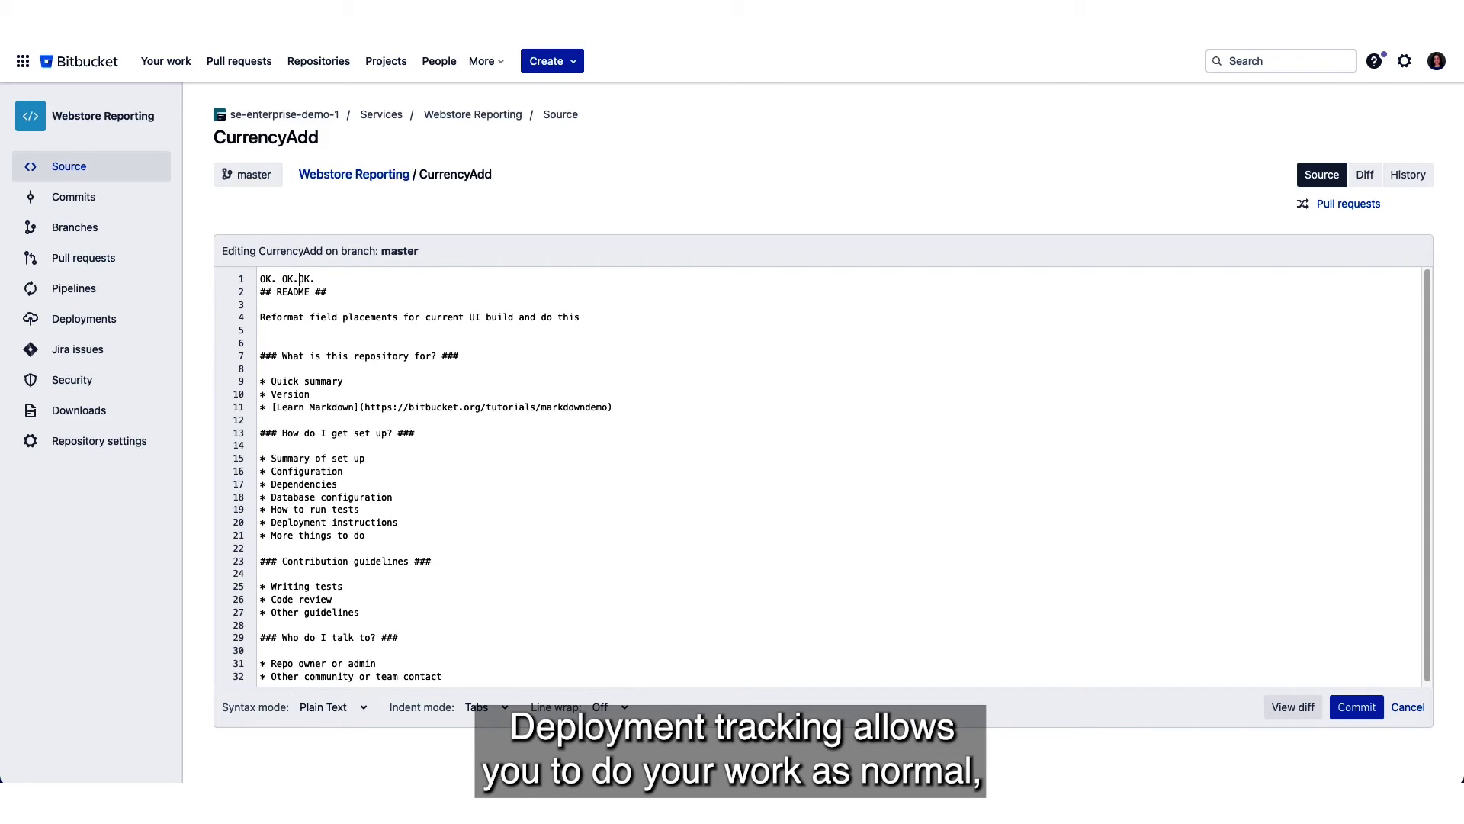
click(370, 619)
key(Return)
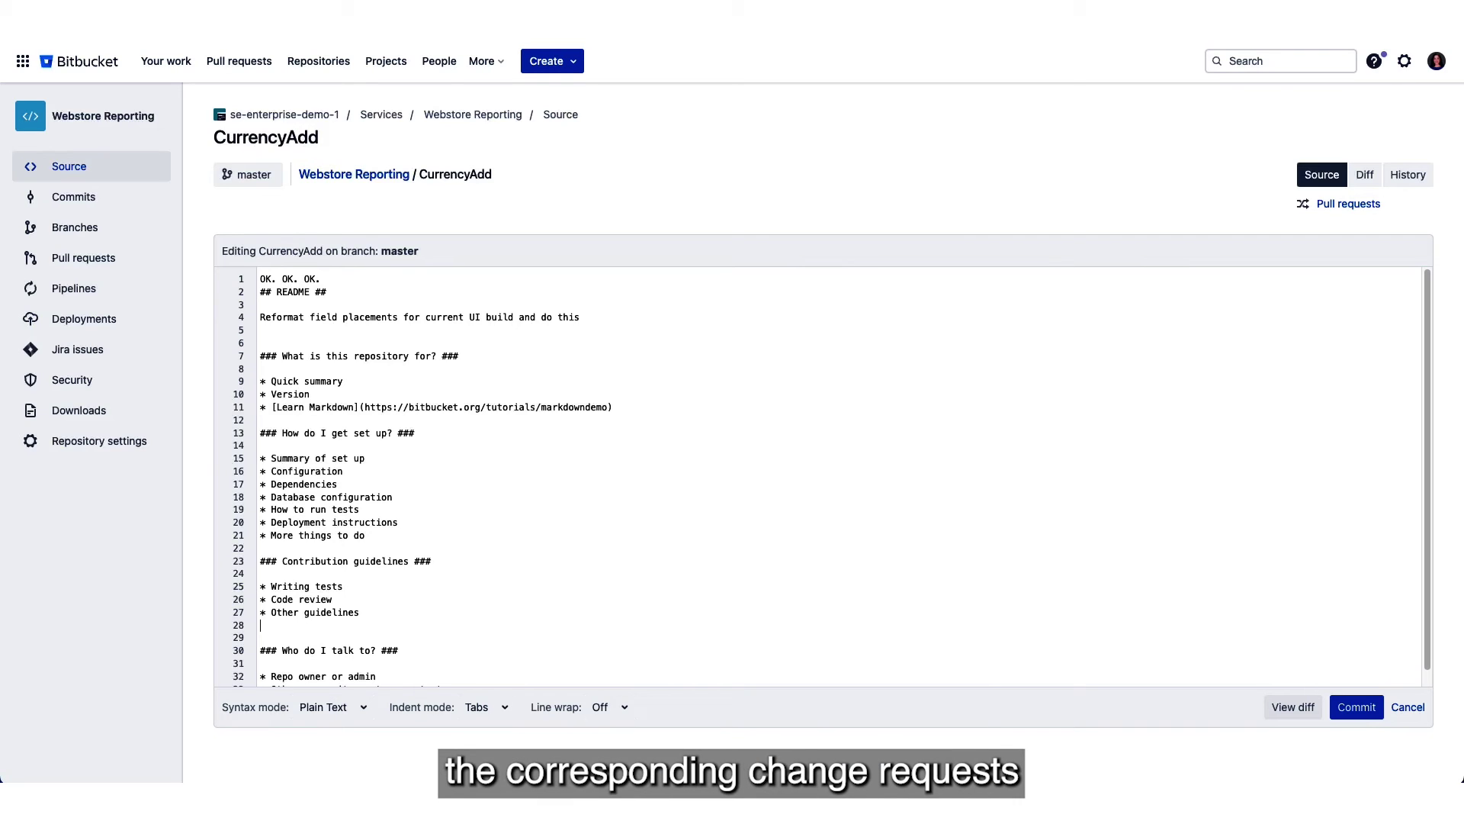
text(* More rule)
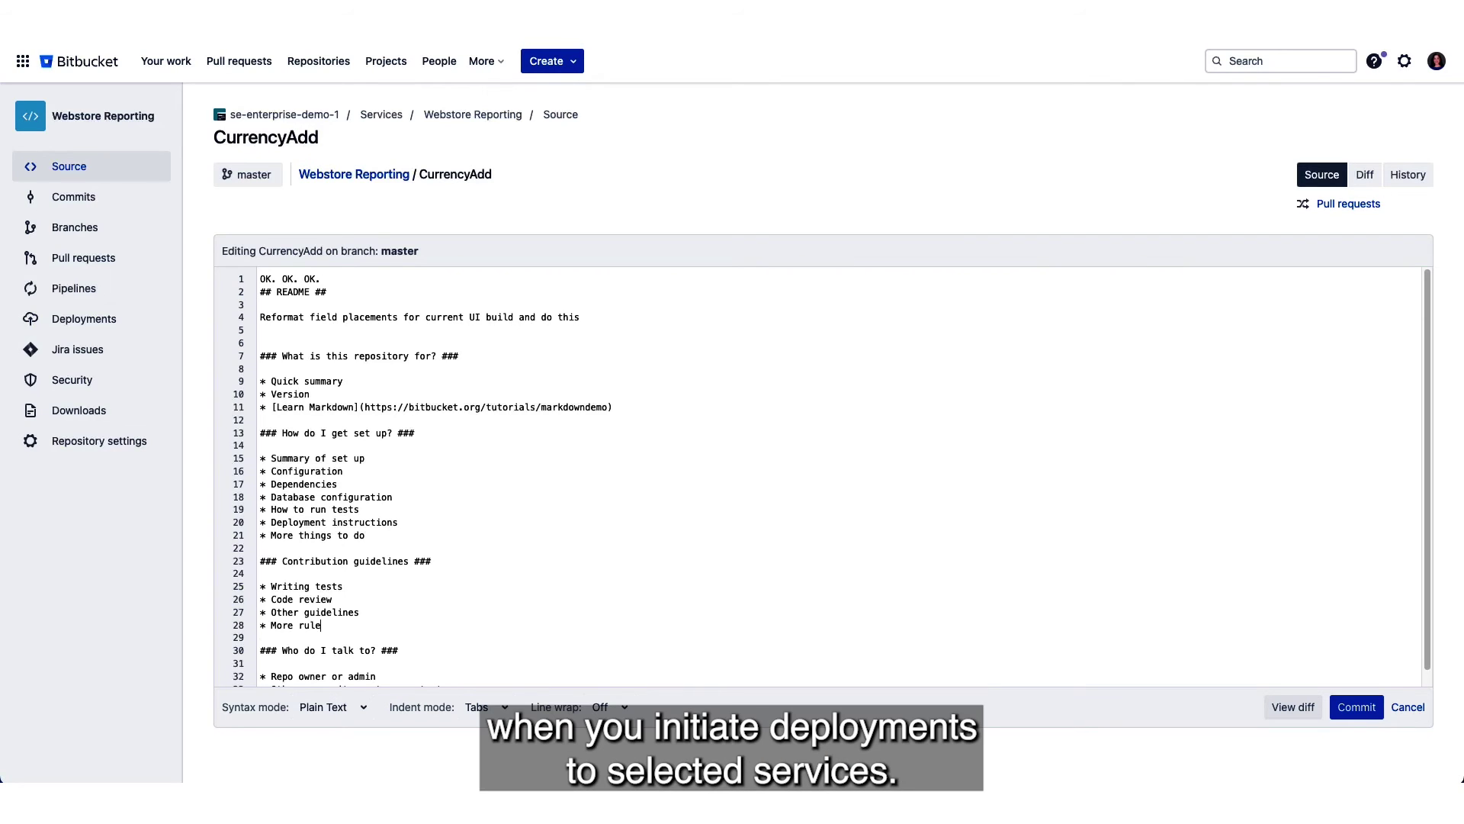
text(s)
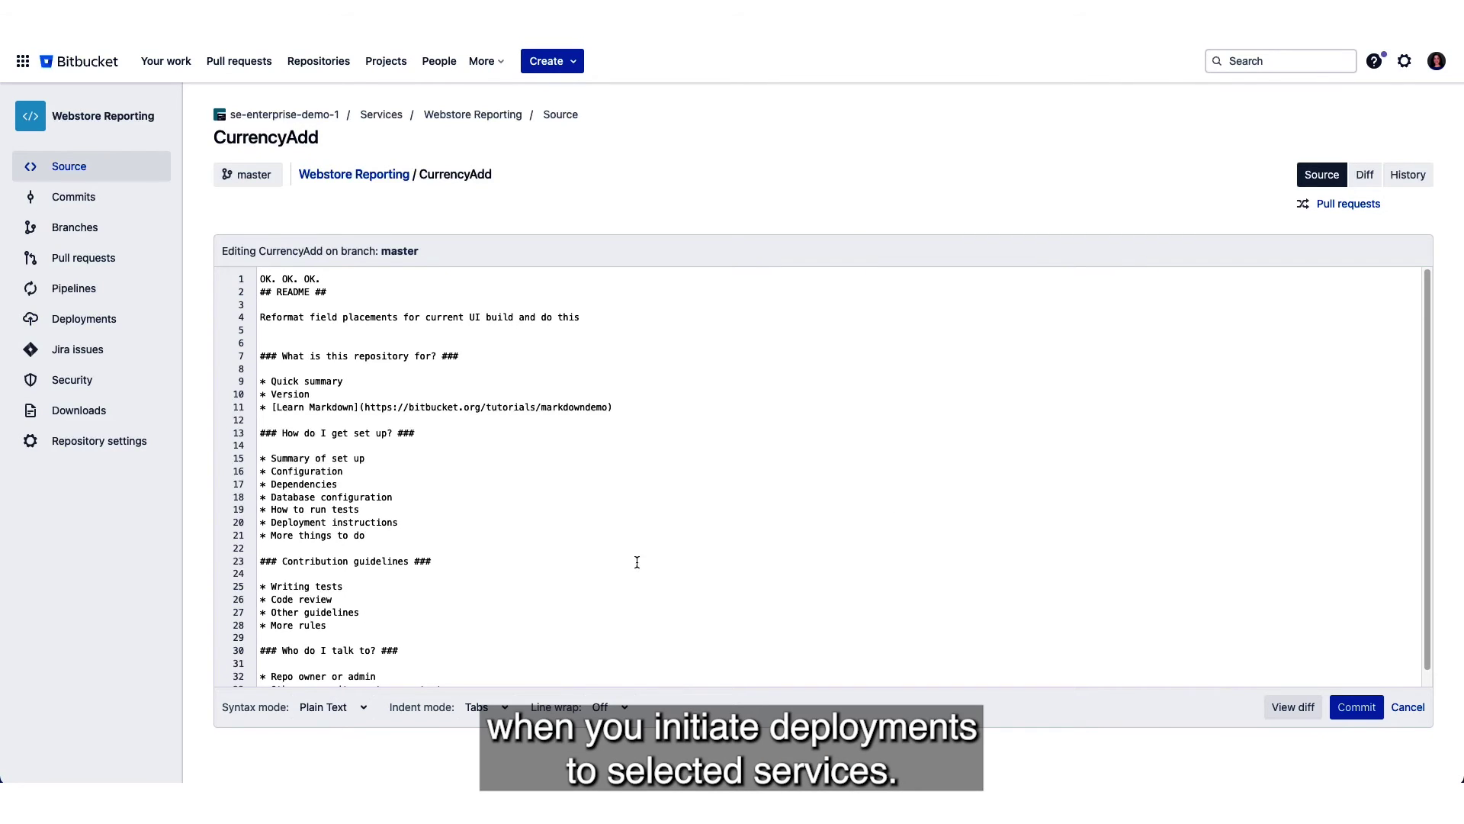
Commit the CurrencyAdd changes to master, appending PLAT-17648 to the commit message
click(1373, 709)
text(P)
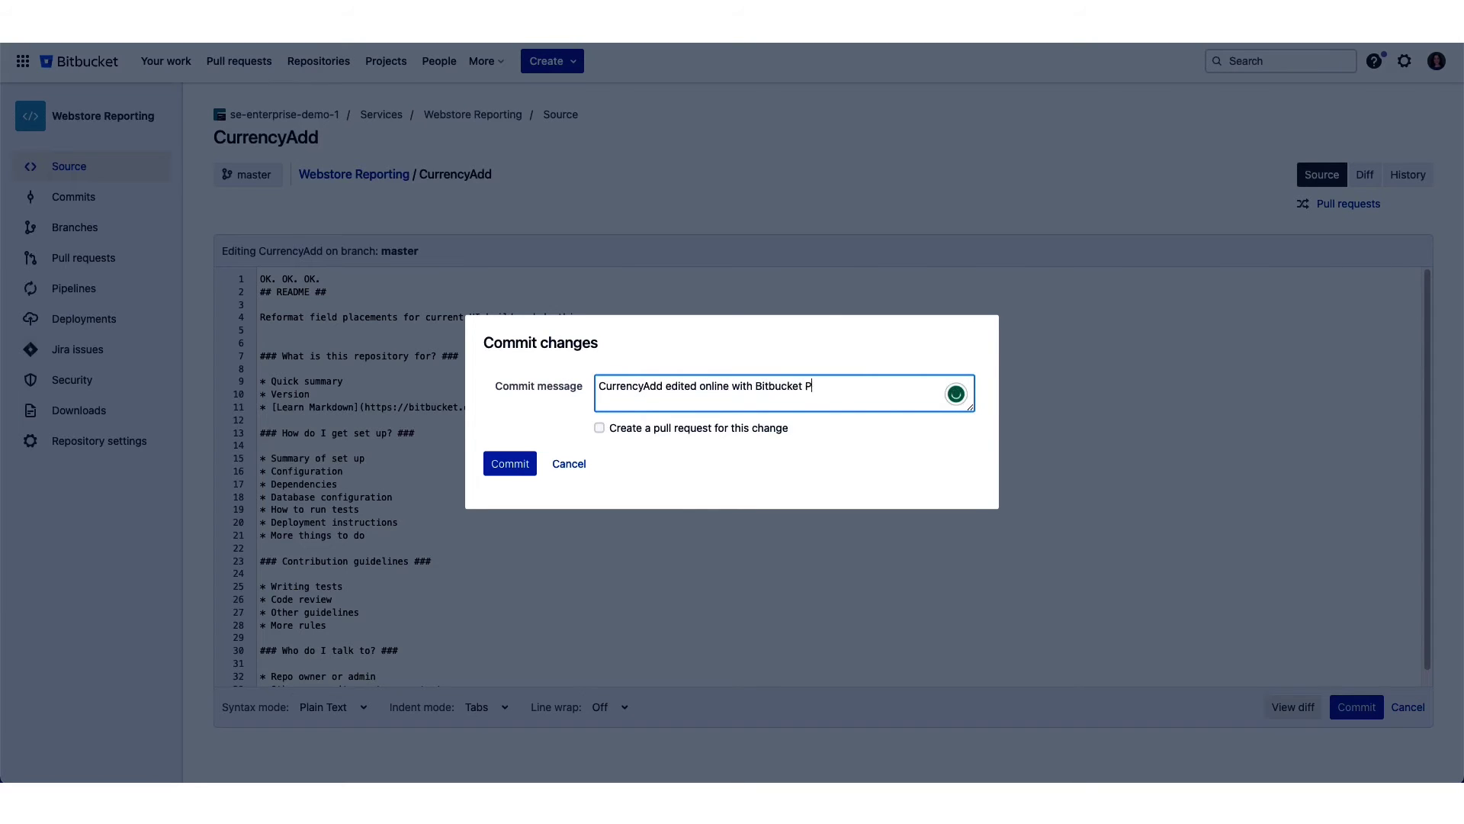
text(LAT-17648)
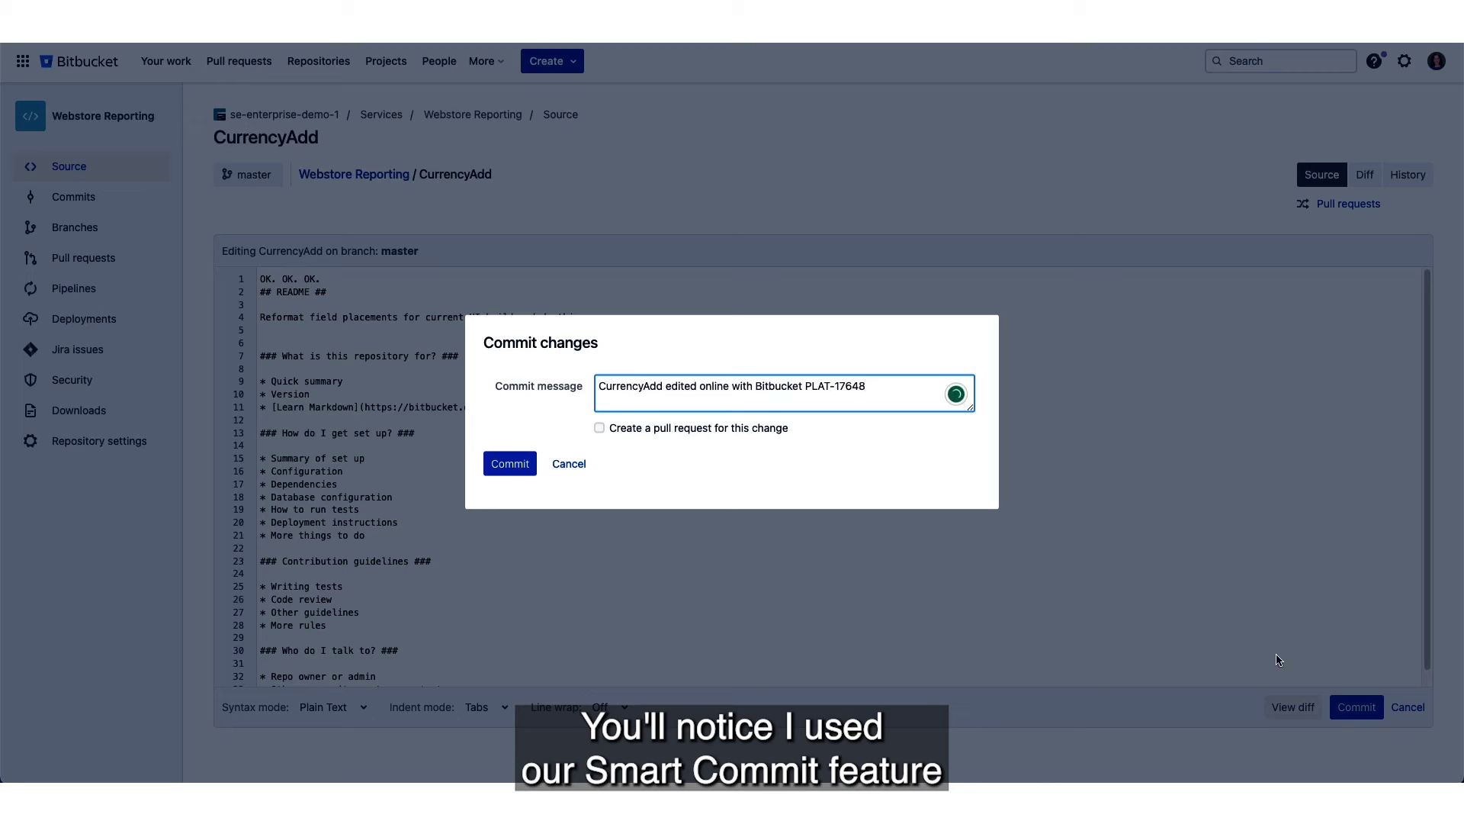
click(496, 464)
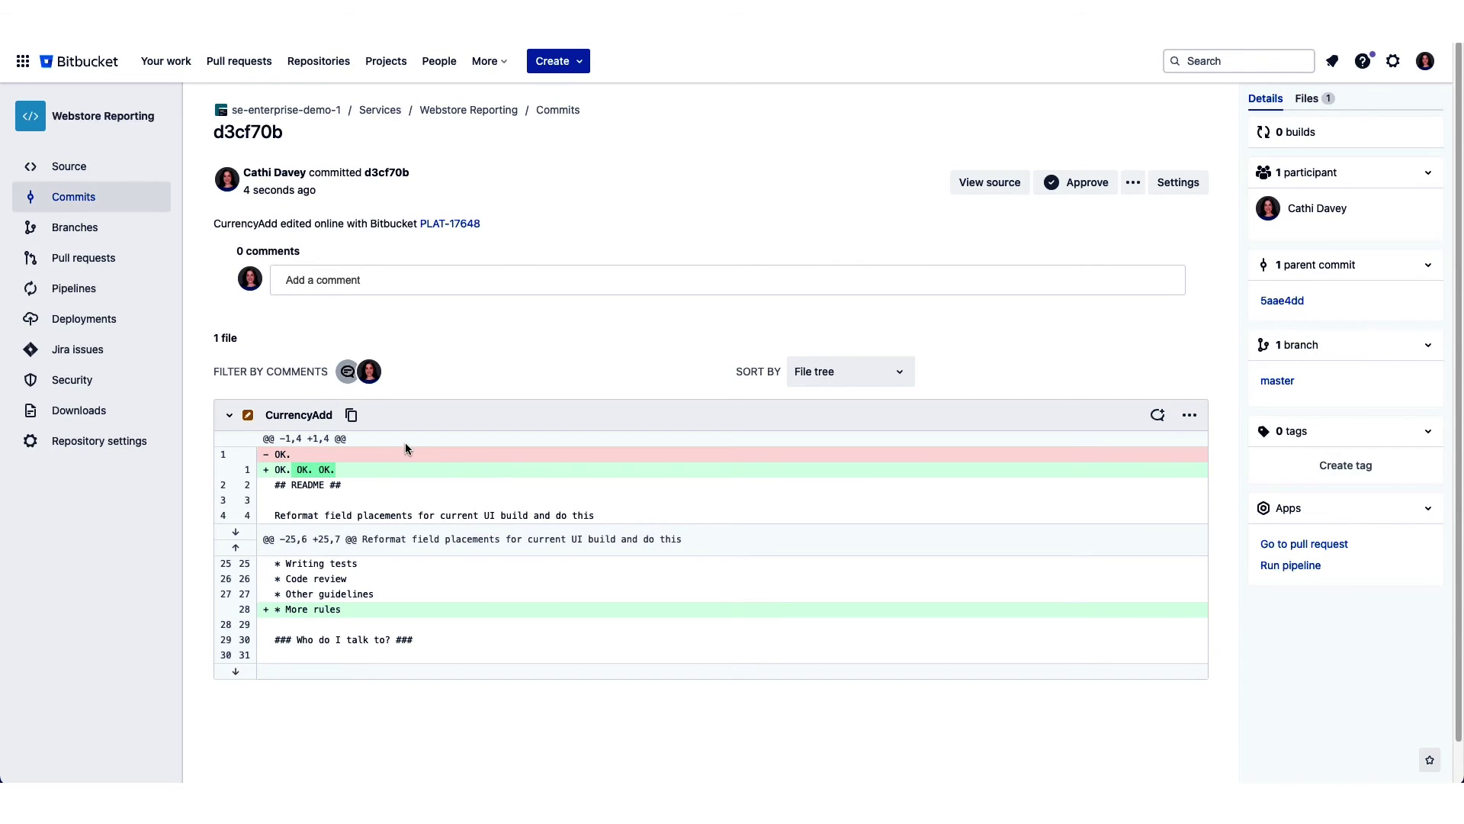
Open pipeline #3 from the repository's Pipelines list
click(120, 300)
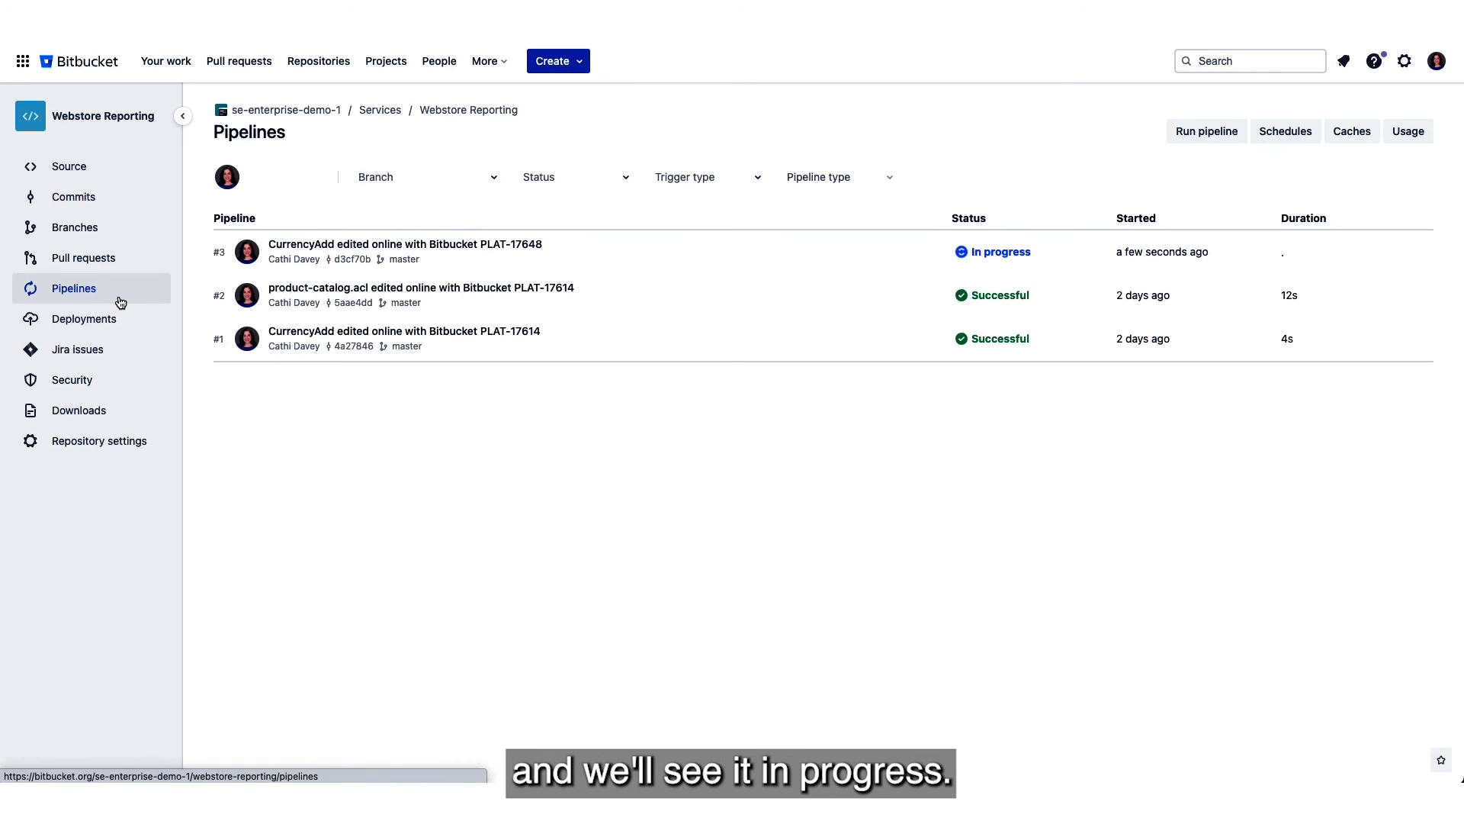
click(413, 252)
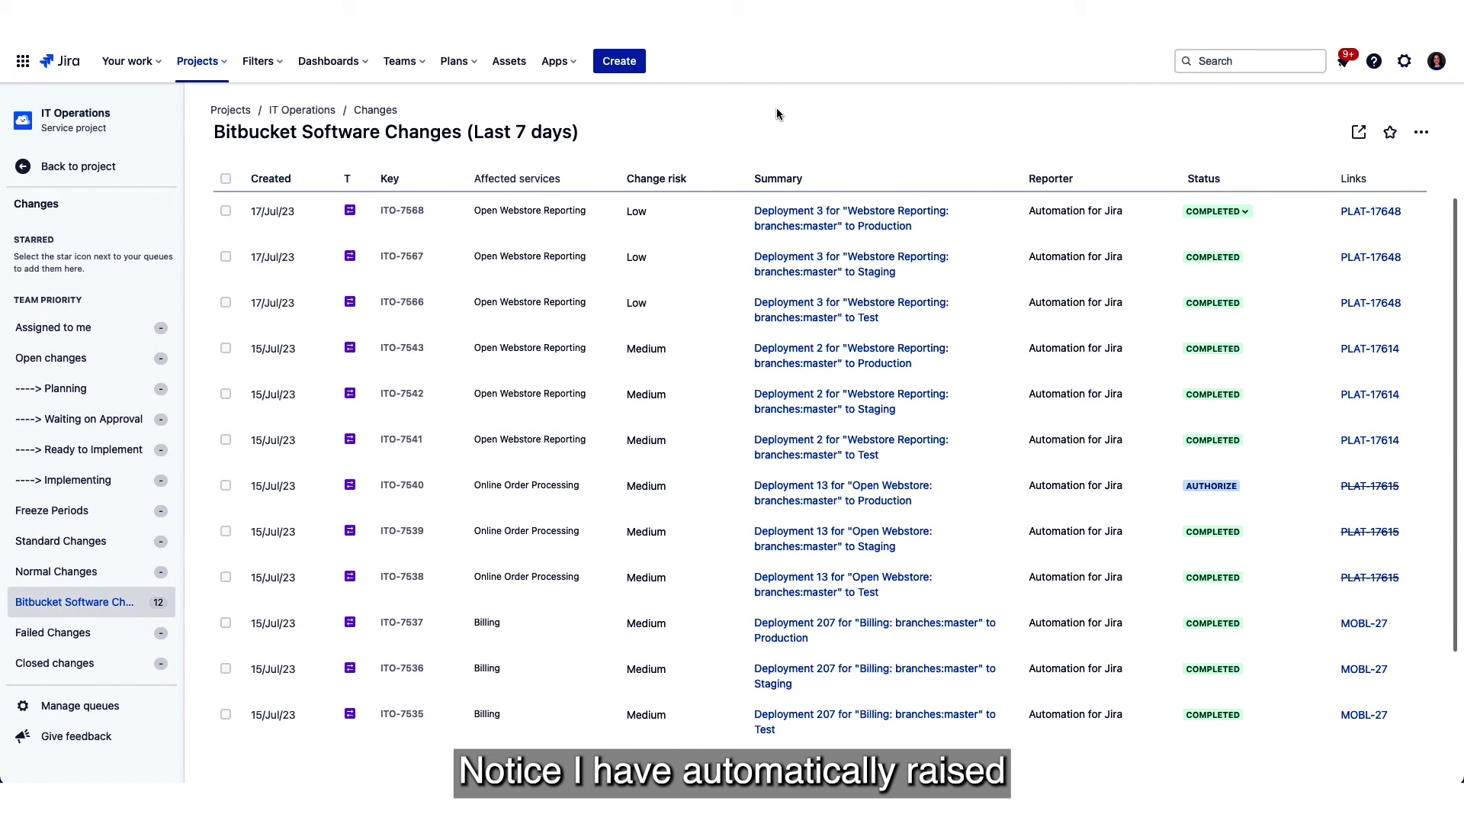
Open change ticket ITO-7566 from the Bitbucket Software Changes queue
click(797, 307)
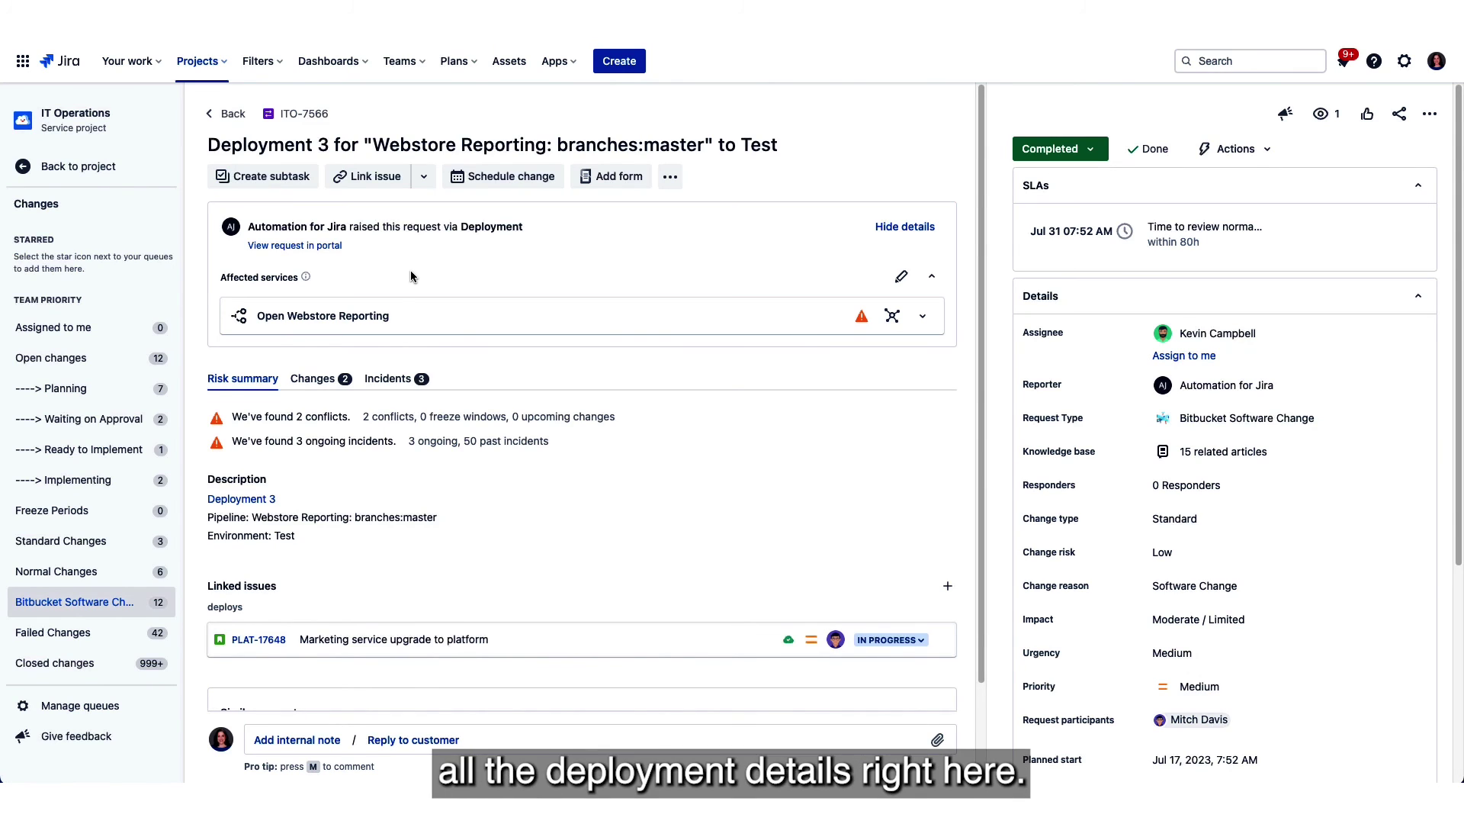
Check ITO-7566's two conflicting changes, then follow the Deployment 3 link into Bitbucket
click(319, 380)
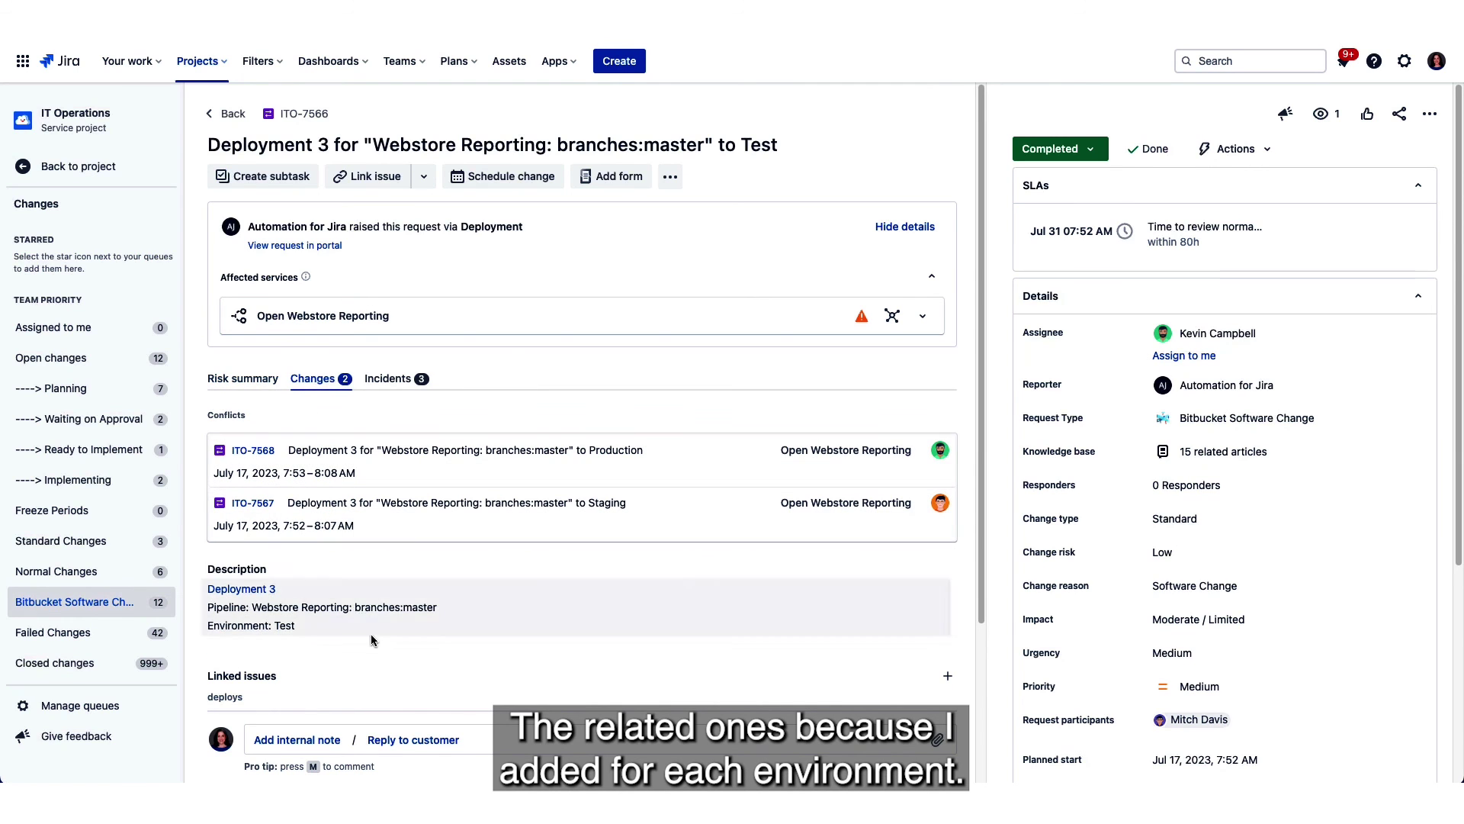
scroll(410, 619, down, 1)
scroll(410, 619, down, 5)
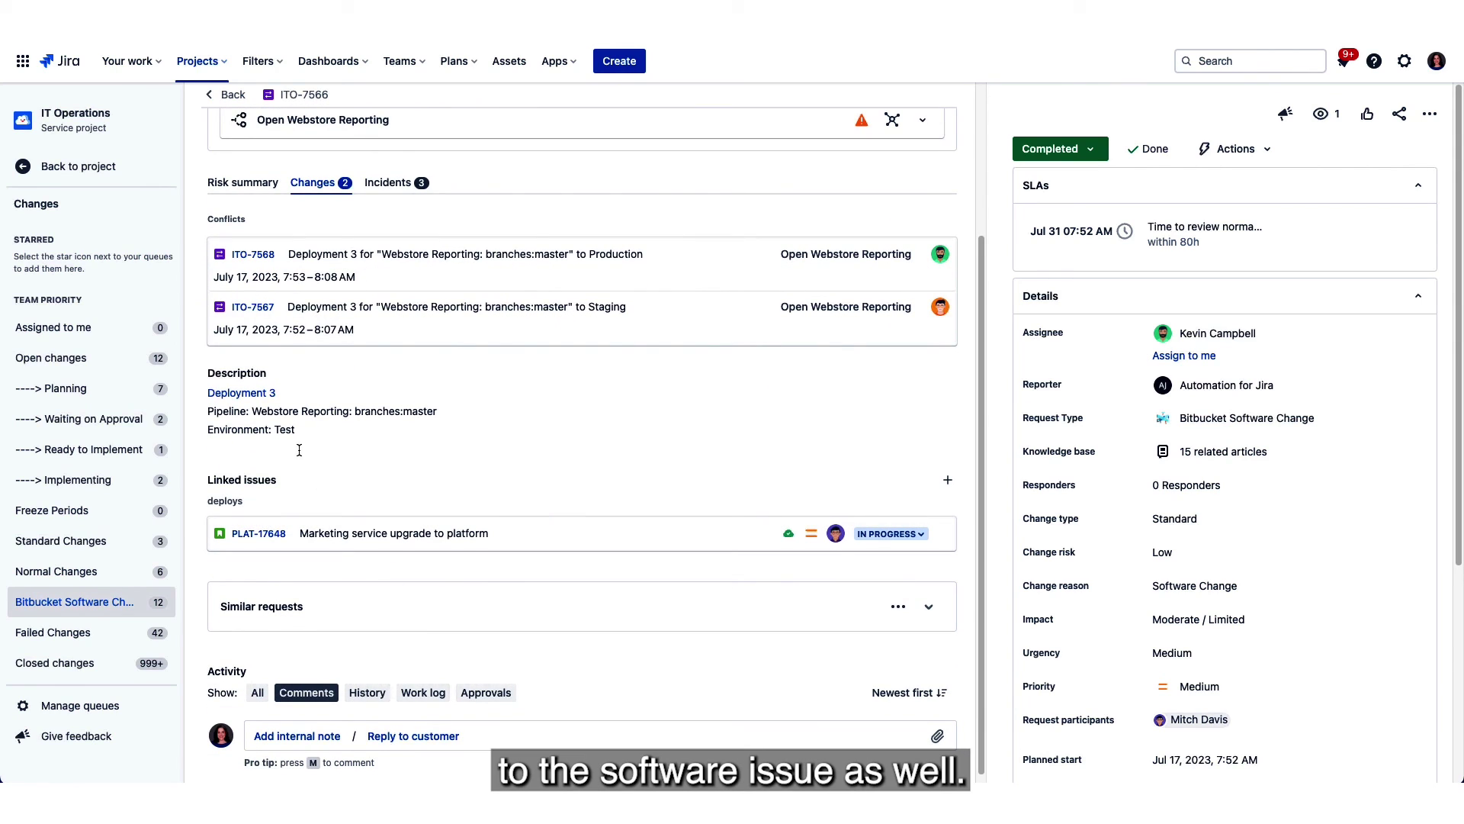
click(236, 402)
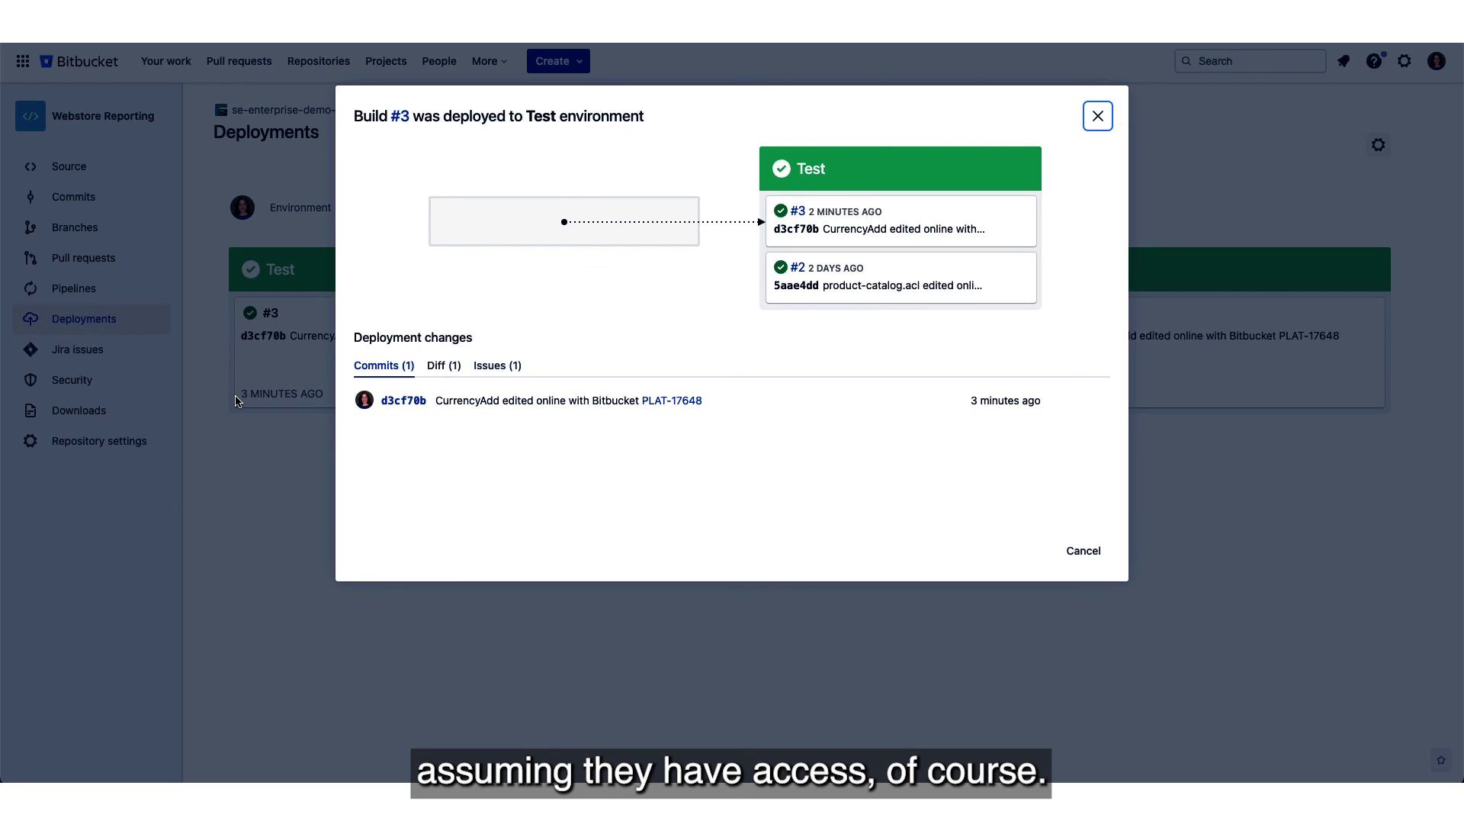
Check Deployment 3's CurrencyAdd diff, then view its linked issue PLAT-17648
click(443, 370)
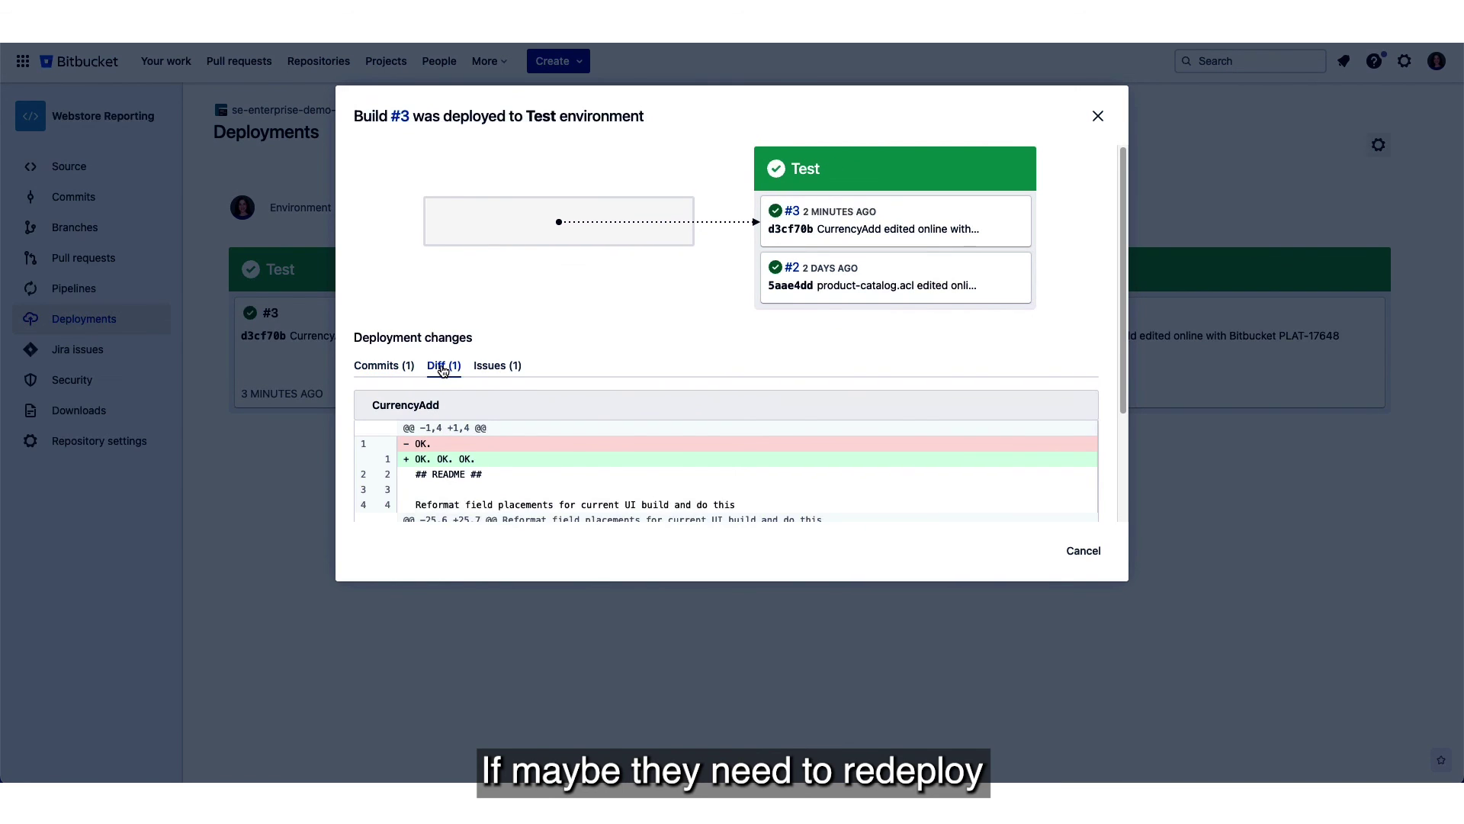
click(518, 366)
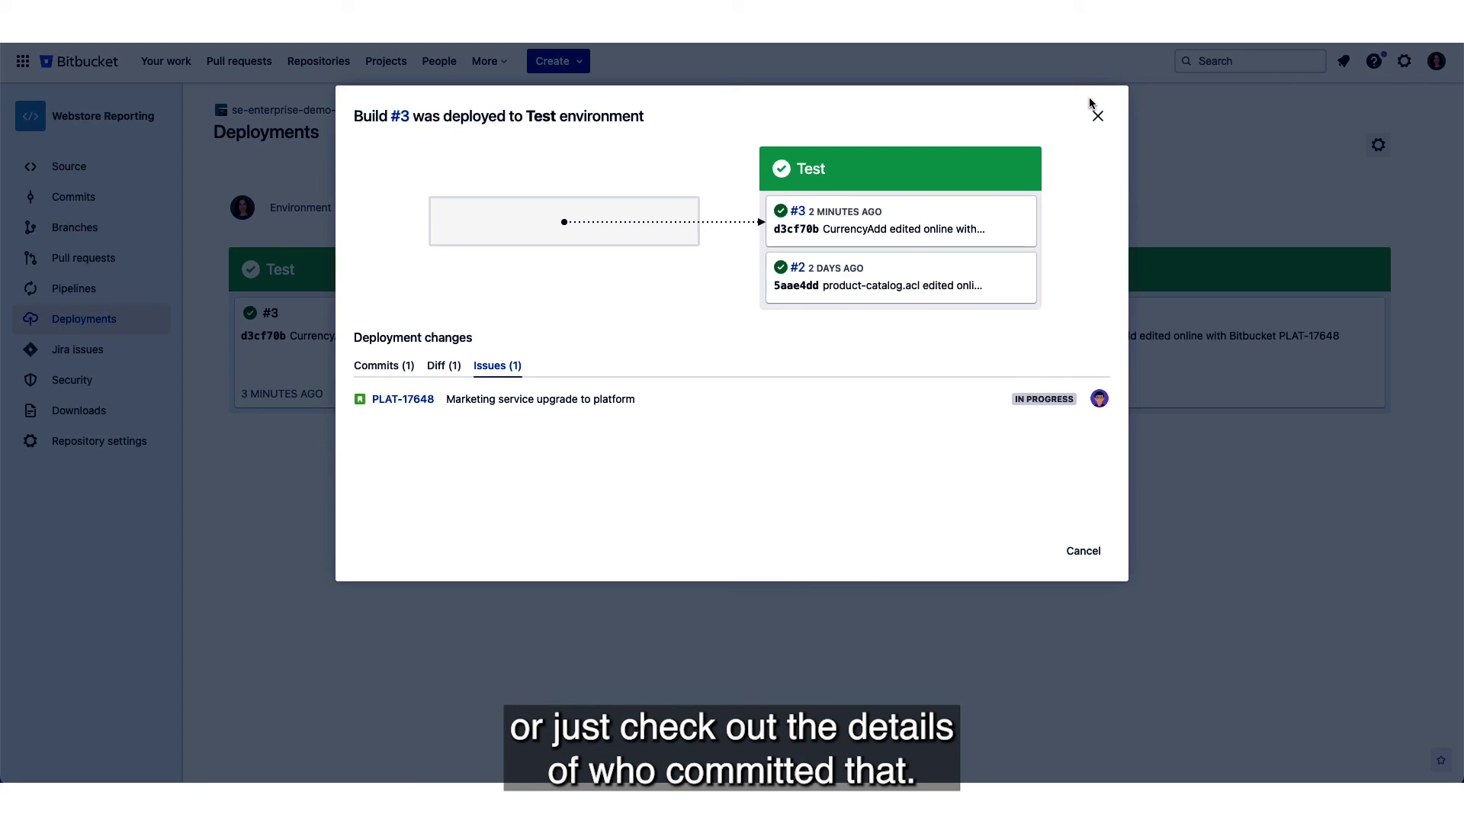